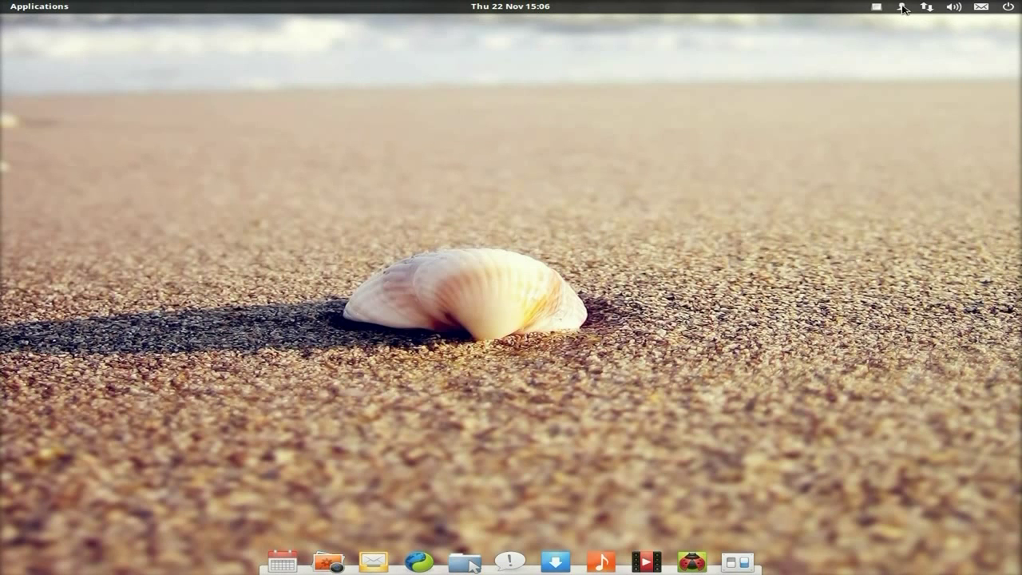
Step: View the available accounts for switching users and dismiss the list
left_click(903, 8)
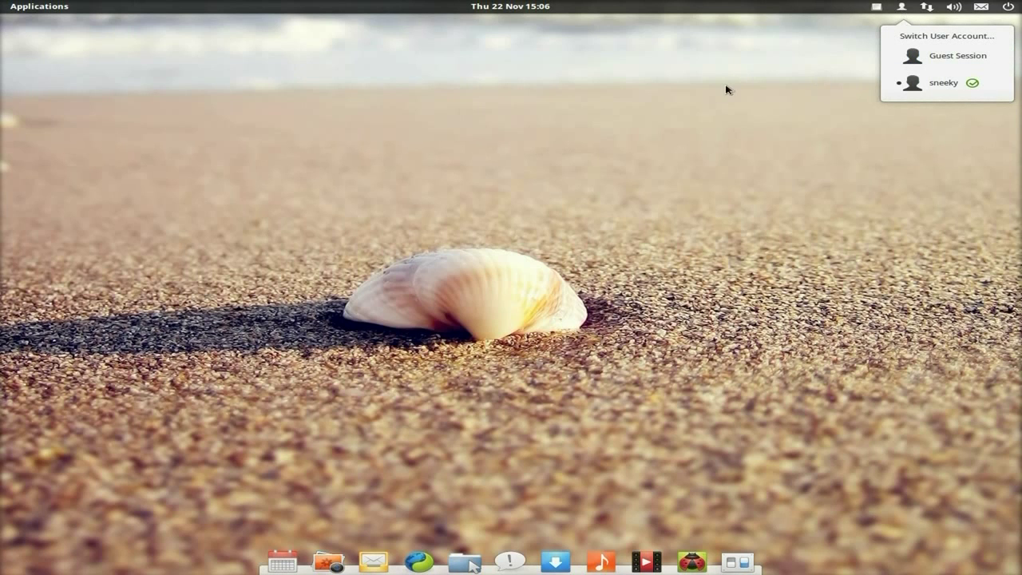
left_click(636, 98)
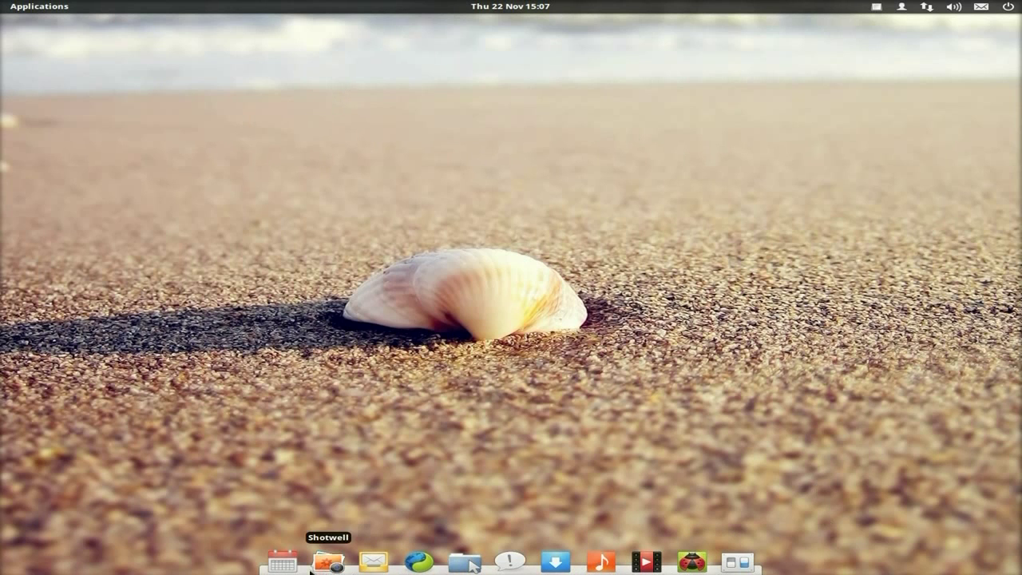
Step: Open System Settings and look through its categories and the available desktop wallpapers
left_click(739, 563)
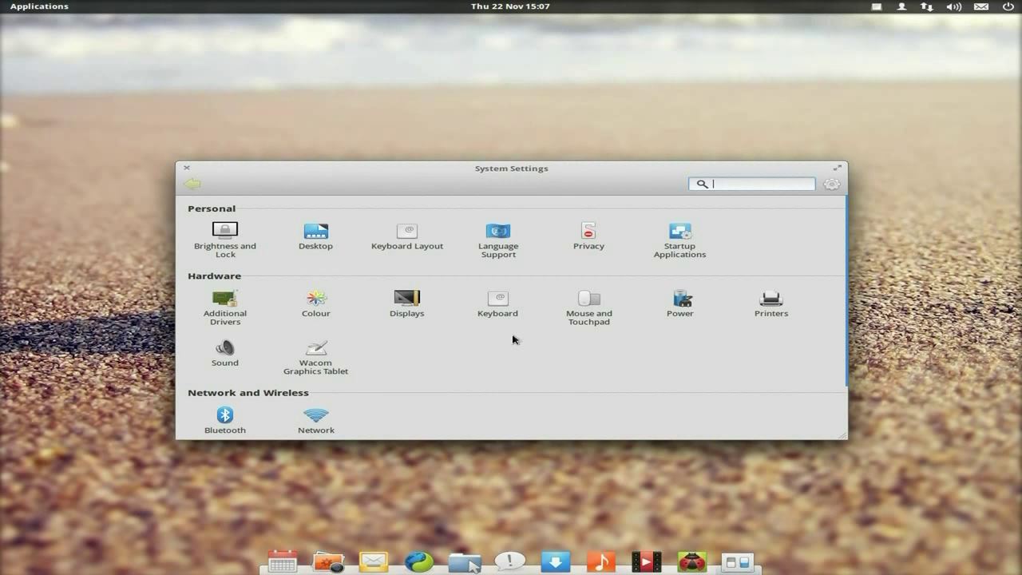
scroll(787, 358, "down", 1)
scroll(787, 358, "down", 1)
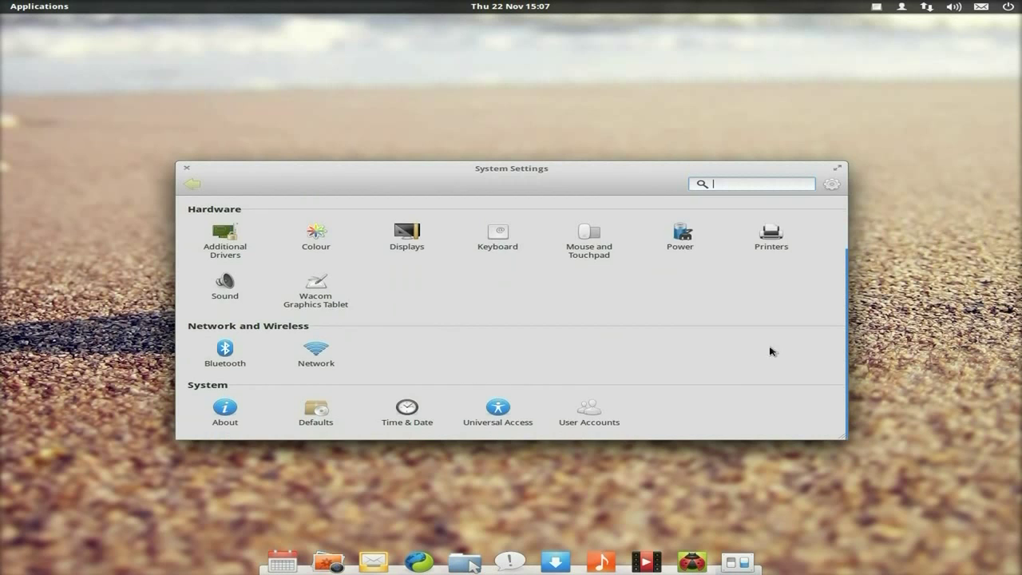
scroll(771, 348, "up", 2)
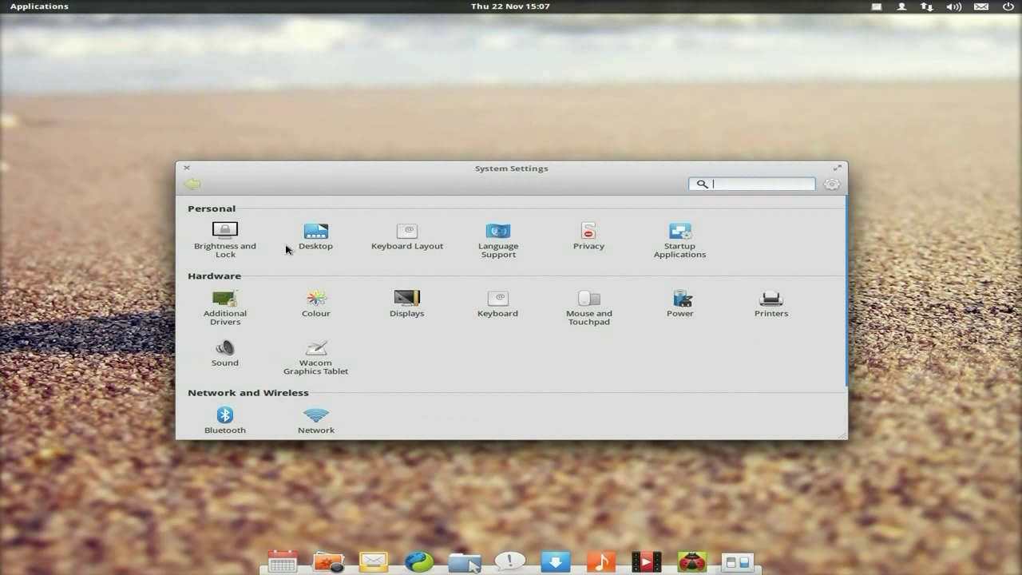
left_click(316, 235)
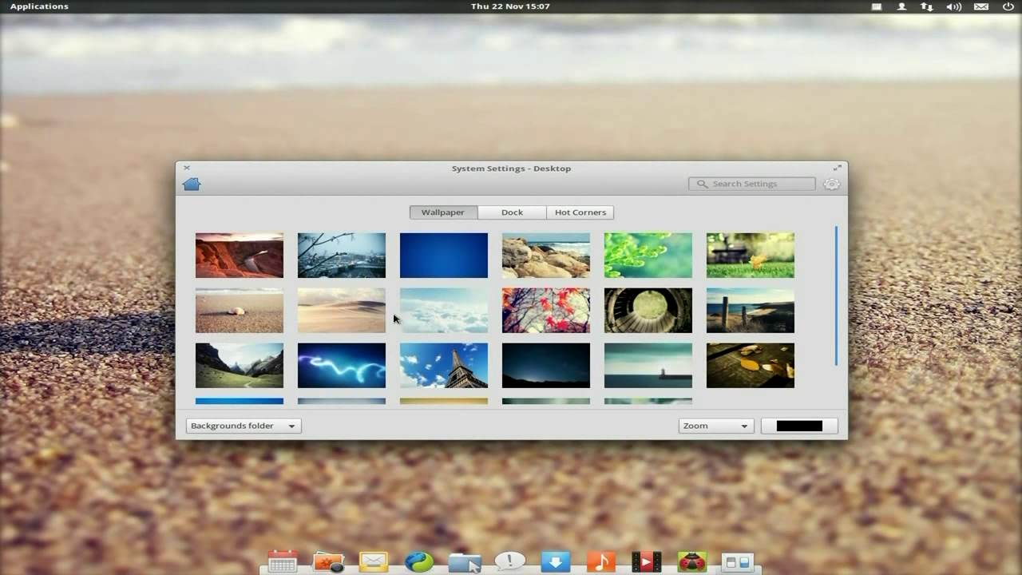
scroll(636, 304, "down", 2)
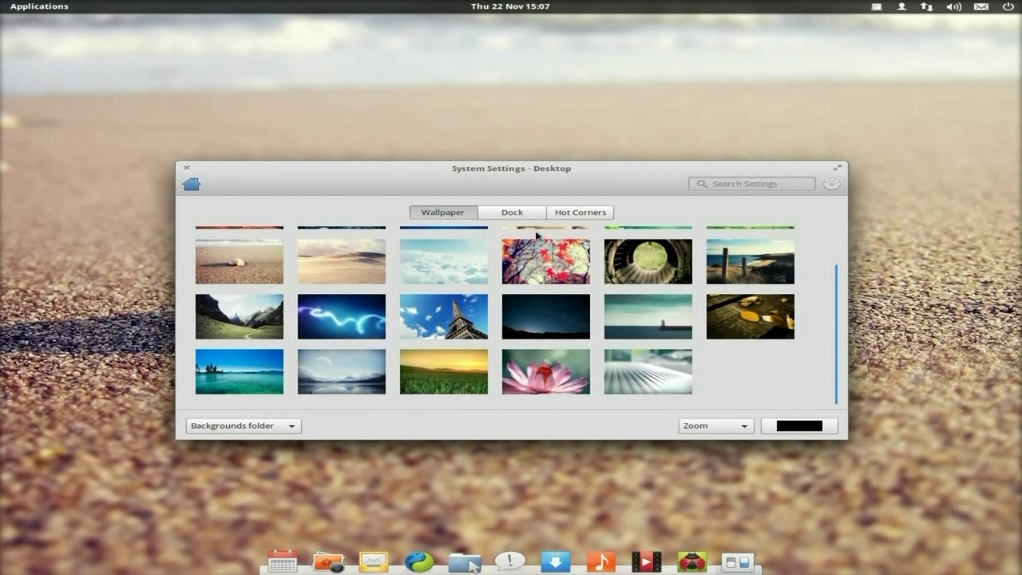
Step: Try a dock icon size of 60 in the desktop settings and reduce it to 48
left_click(519, 215)
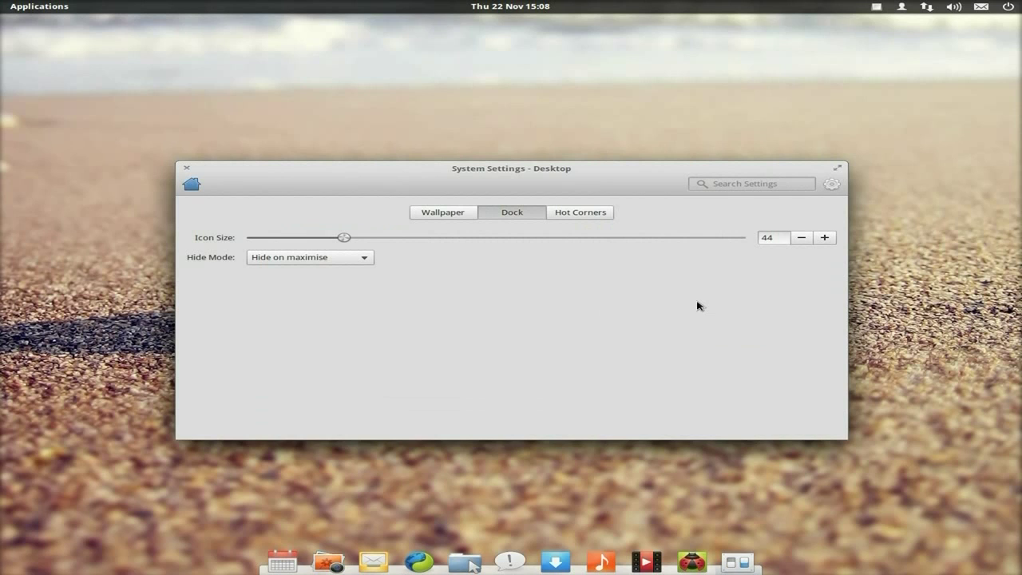
left_click(823, 244)
left_click(823, 242)
left_click(824, 241)
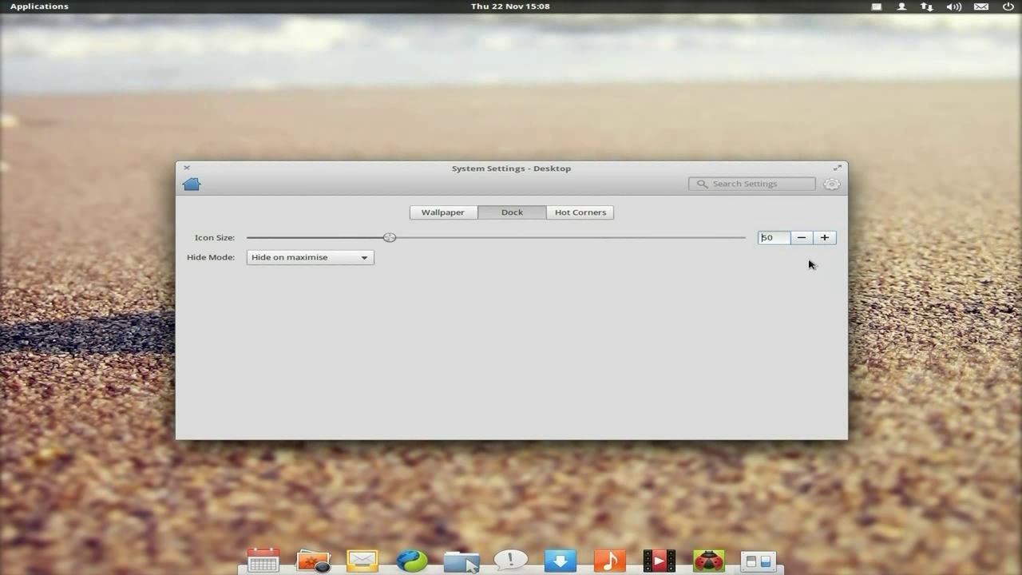
left_click(824, 241)
left_click(825, 242)
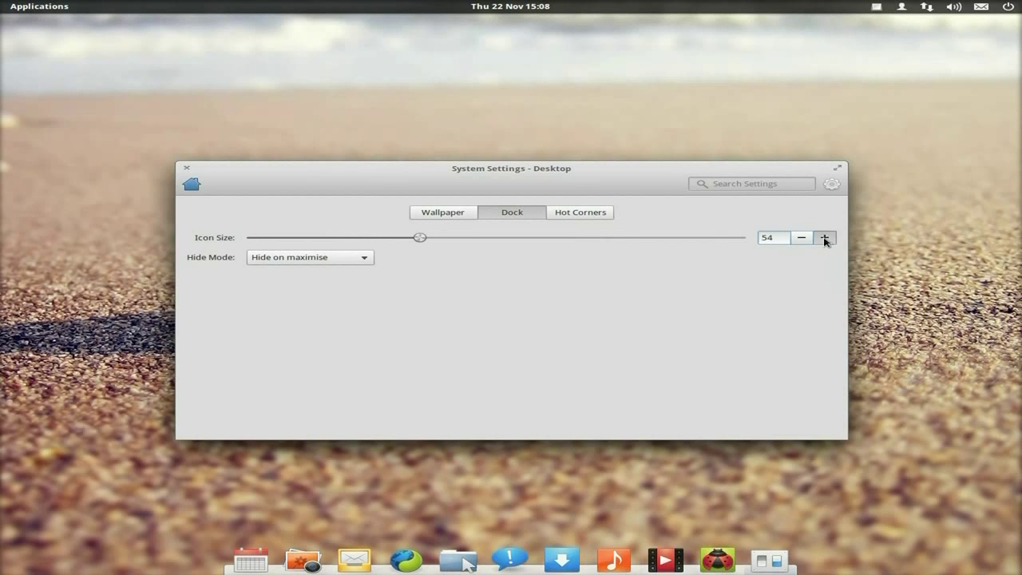
left_click(824, 242)
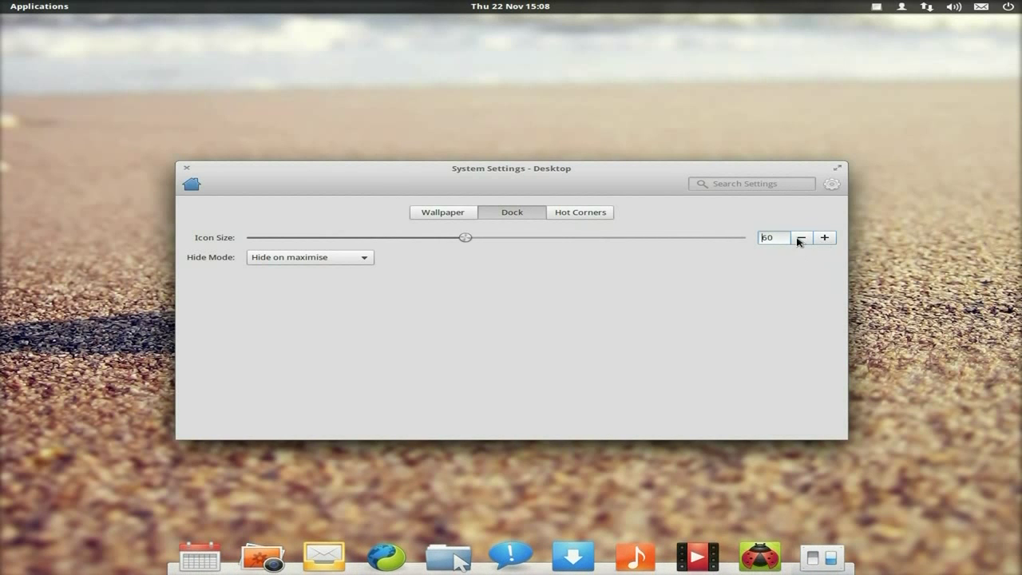
left_click(800, 238)
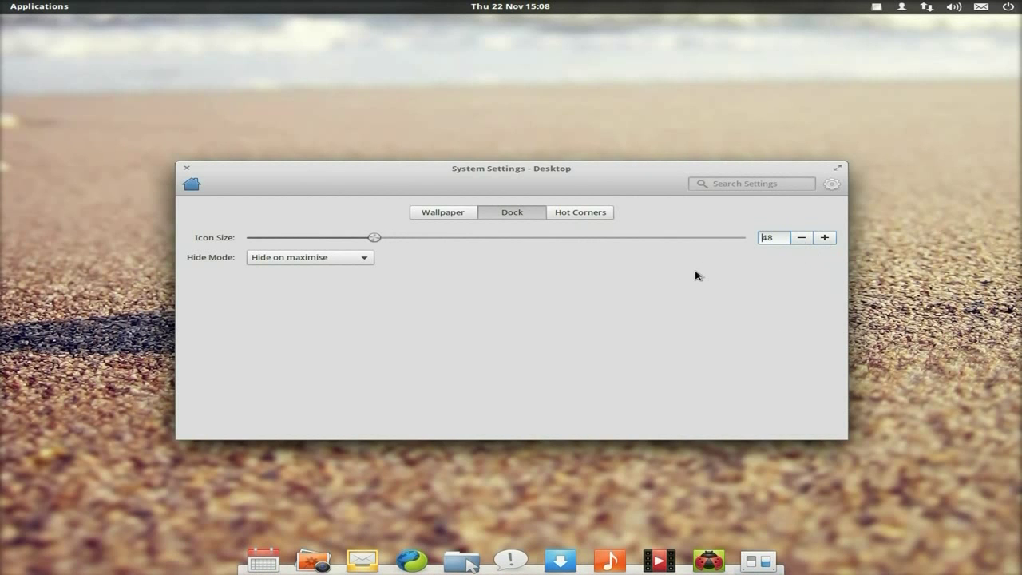
Step: View the hot corner settings for the desktop and close System Settings
left_click(587, 217)
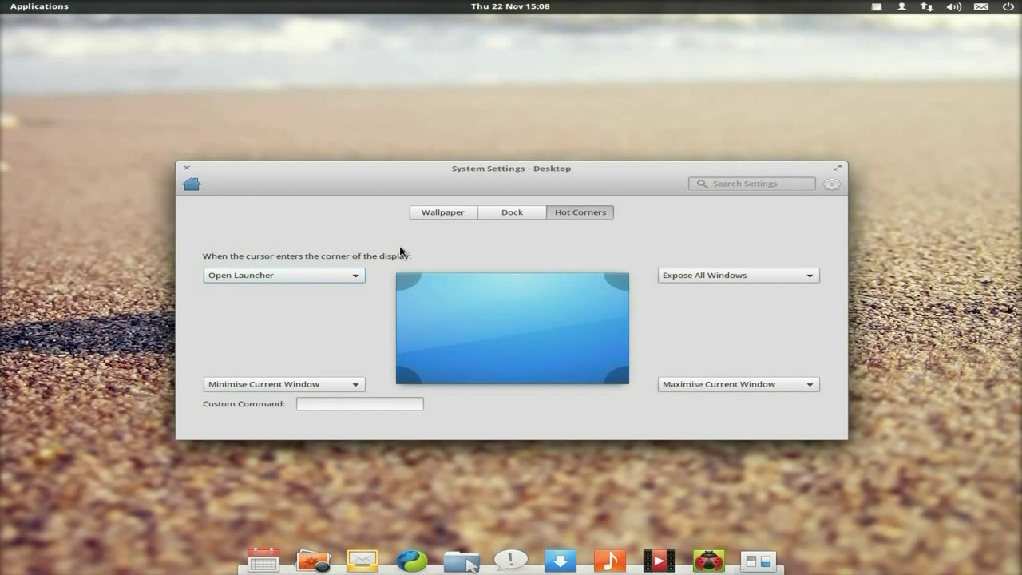
left_click(191, 184)
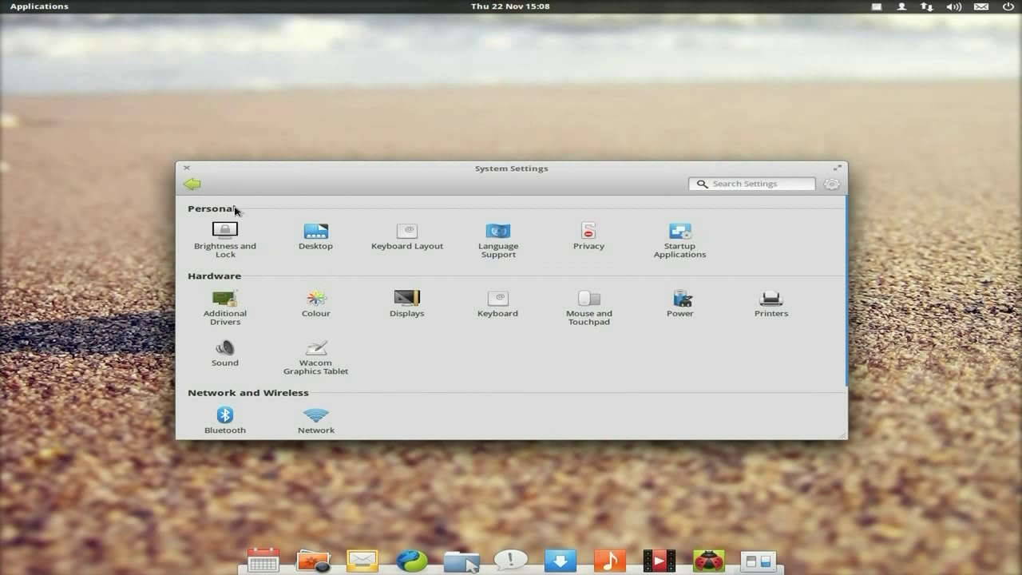
left_click(186, 168)
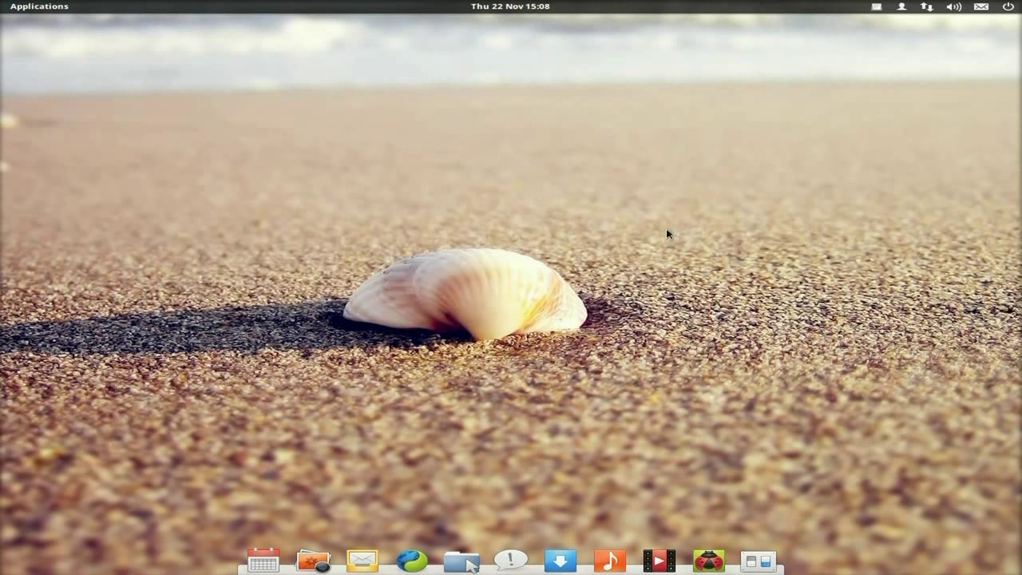
Step: Browse the installed applications, open the Scratch text editor for a look and close it
left_click(2, 6)
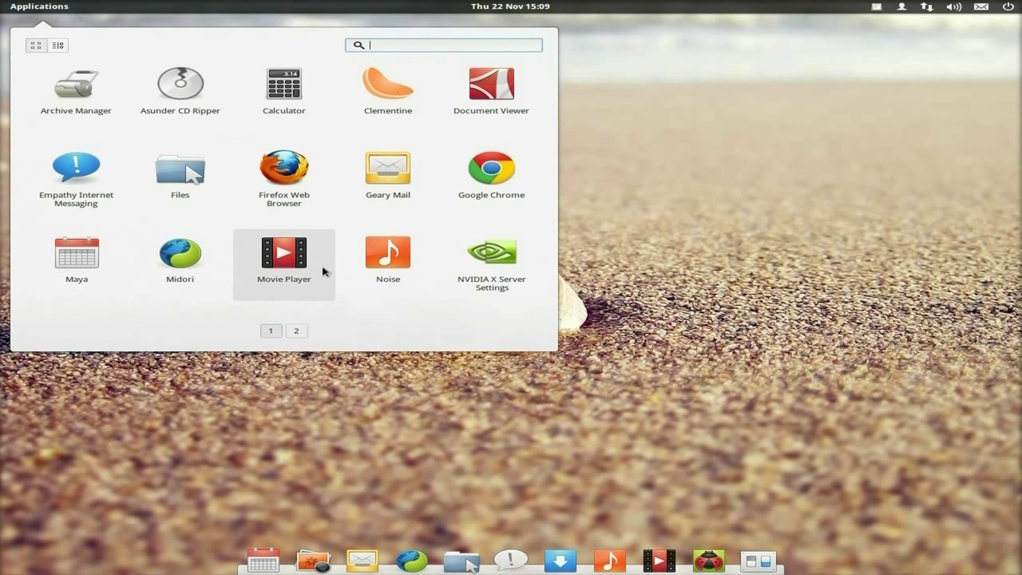
left_click(296, 332)
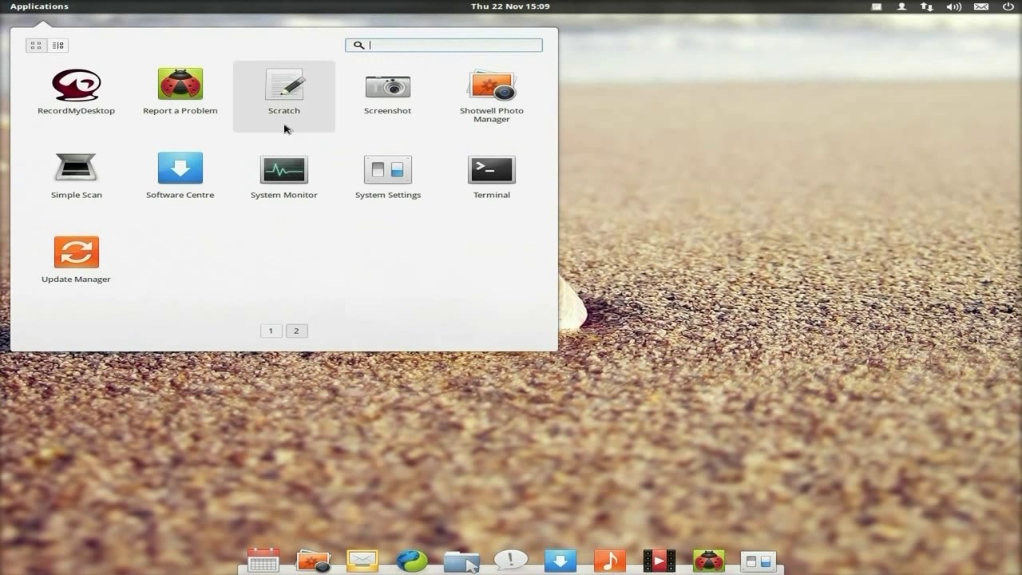
left_click(285, 96)
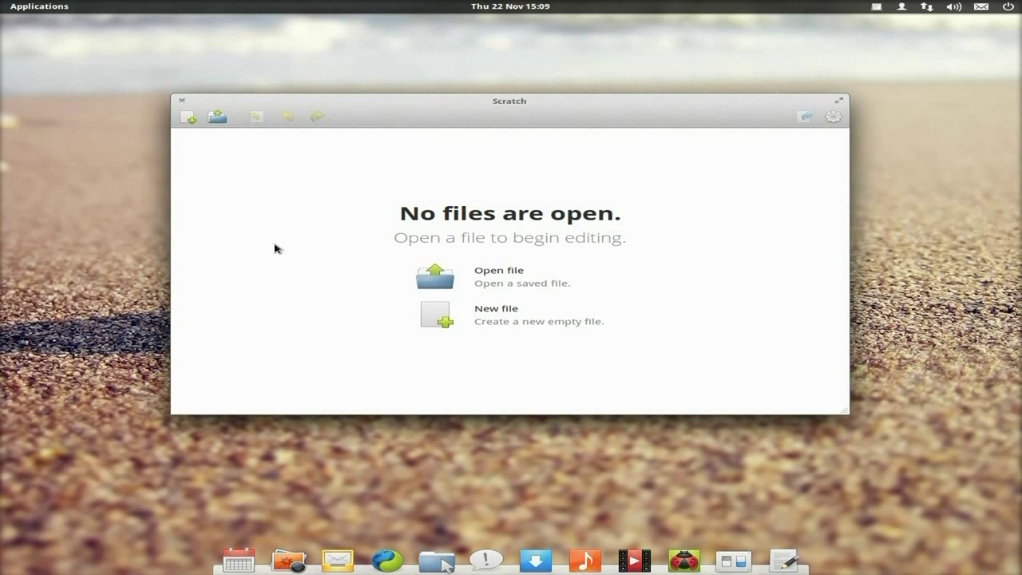
left_click(182, 101)
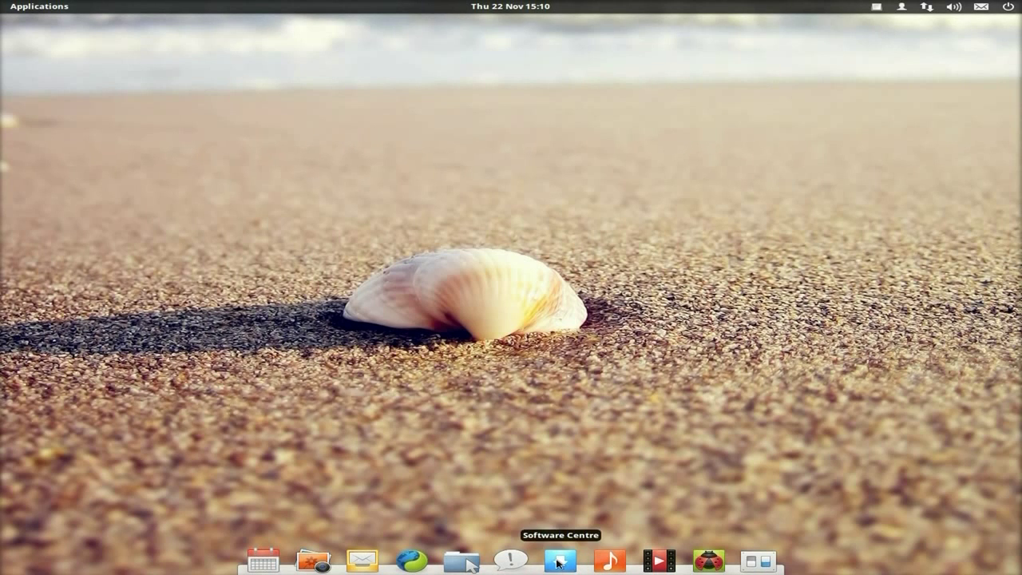
Step: Open the Noise music player and review its General and Last.fm preferences
left_click(618, 563)
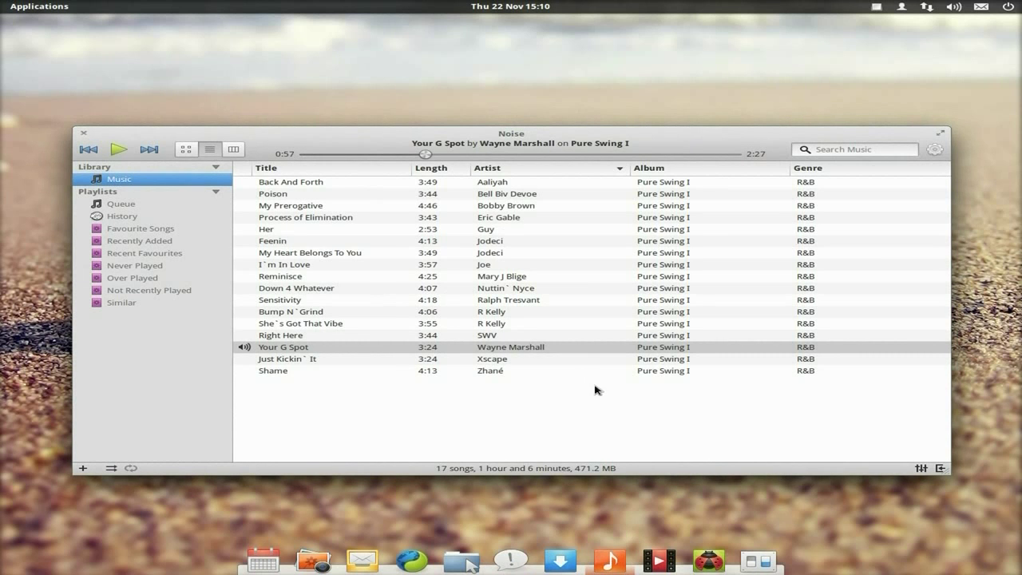
left_click(935, 150)
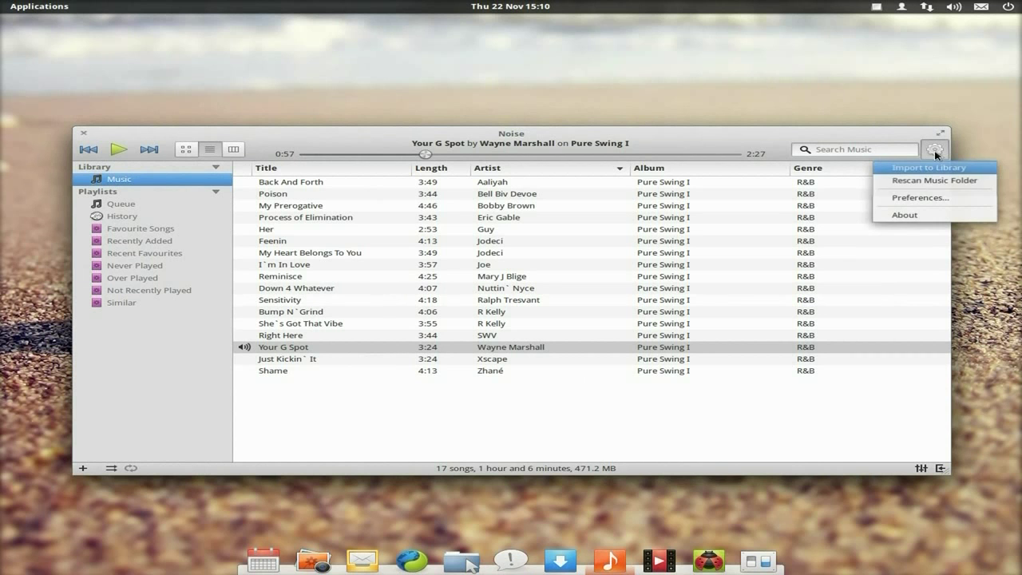
left_click(930, 181)
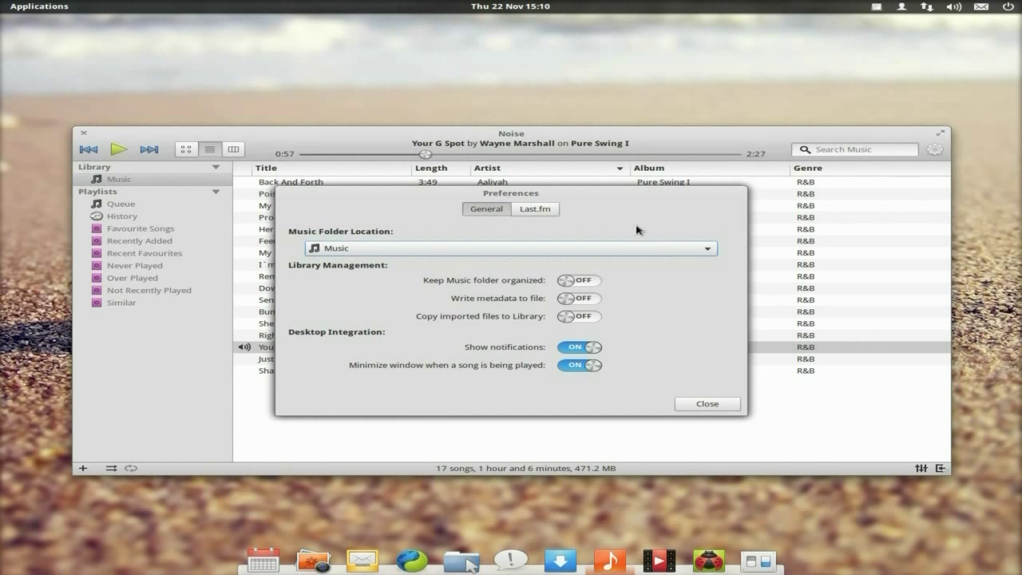
left_click(544, 213)
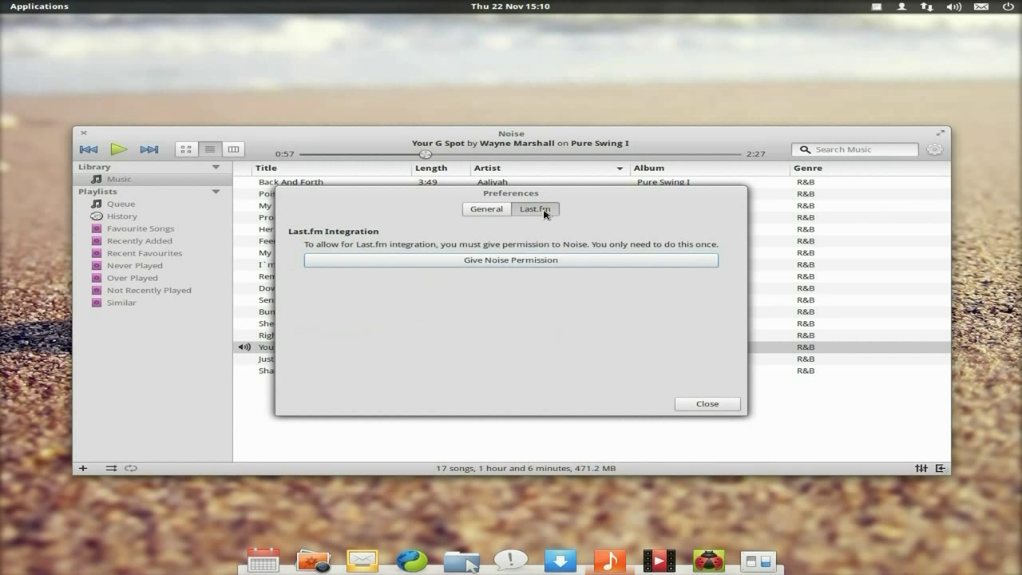
left_click(495, 211)
left_click(723, 406)
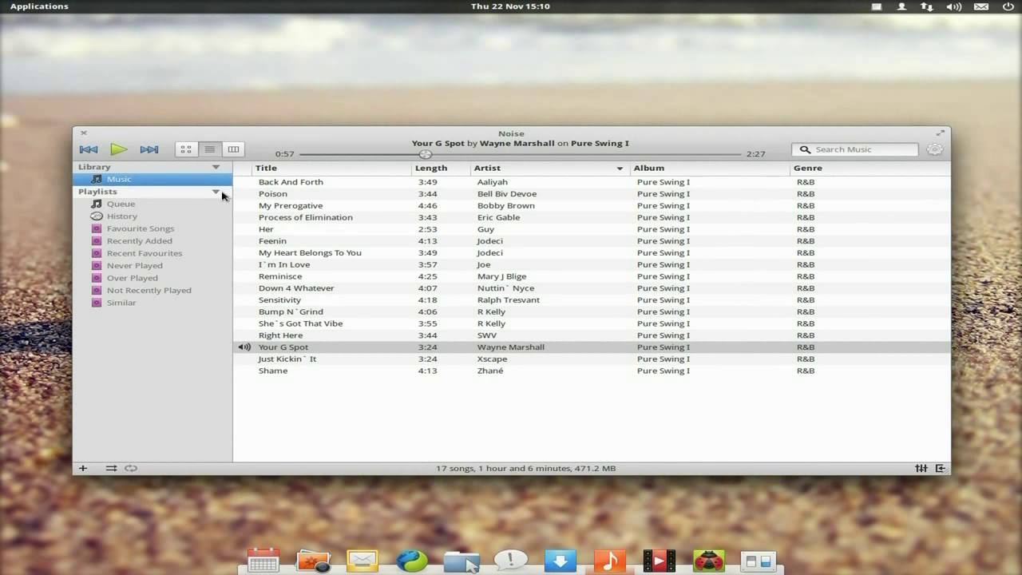
Step: Compare the column, list and album views of the music library and close Noise
left_click(231, 151)
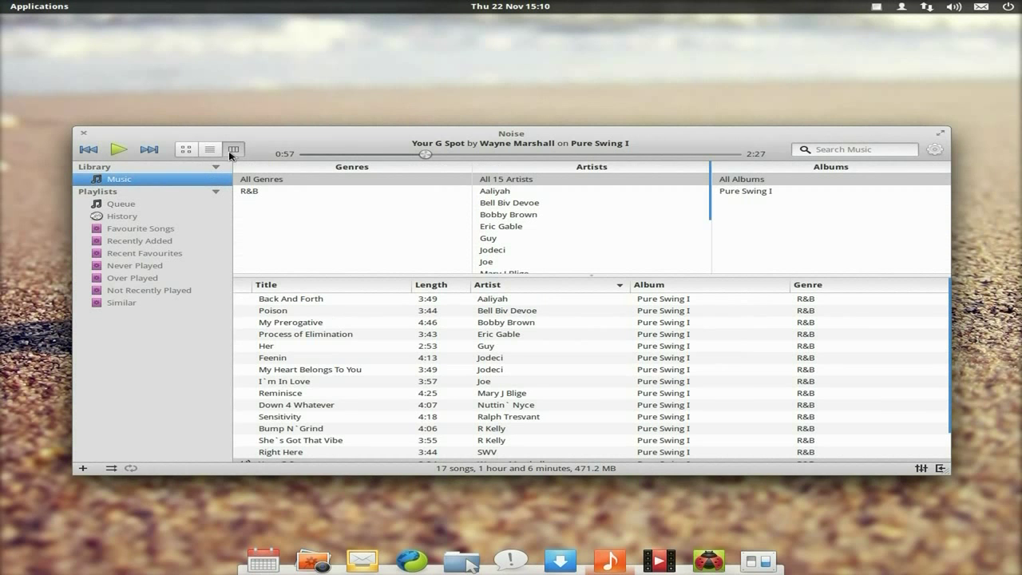
left_click(210, 151)
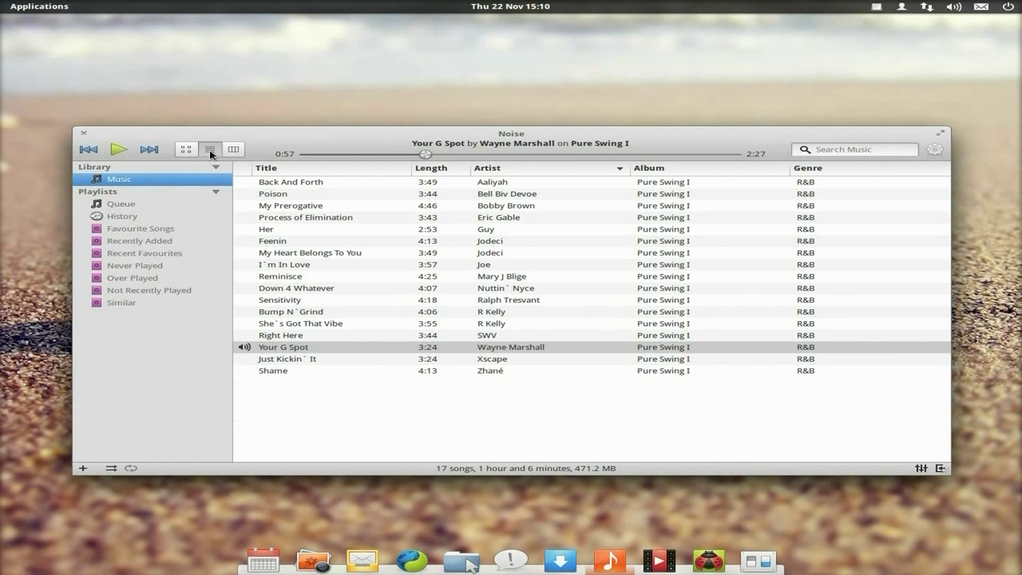
left_click(185, 150)
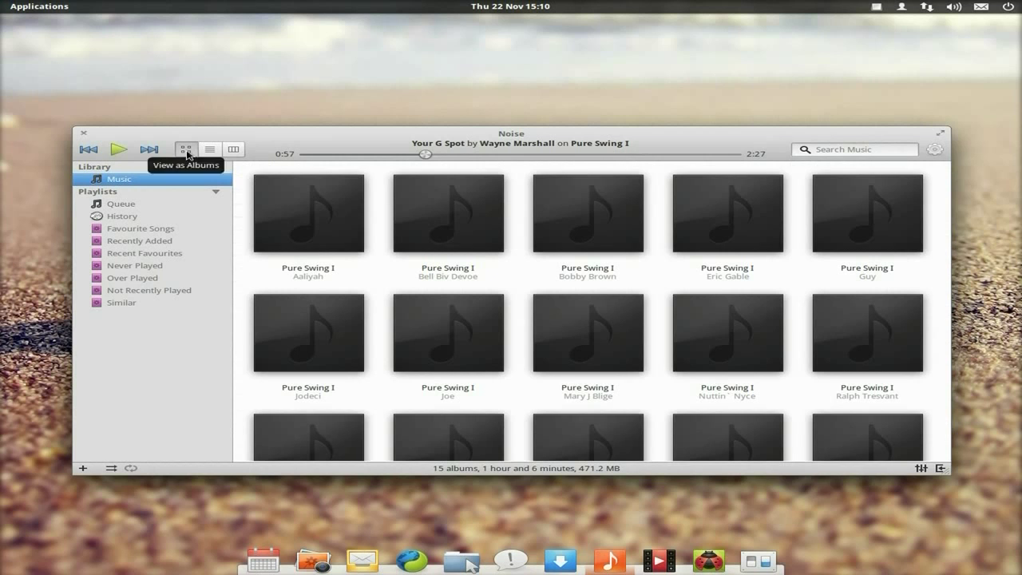
left_click(210, 150)
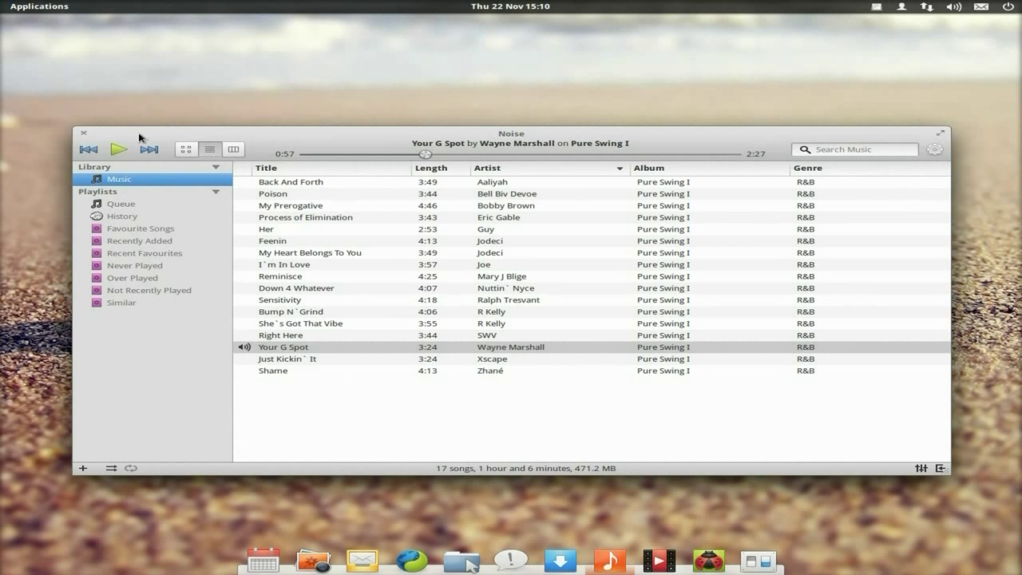
left_click(83, 134)
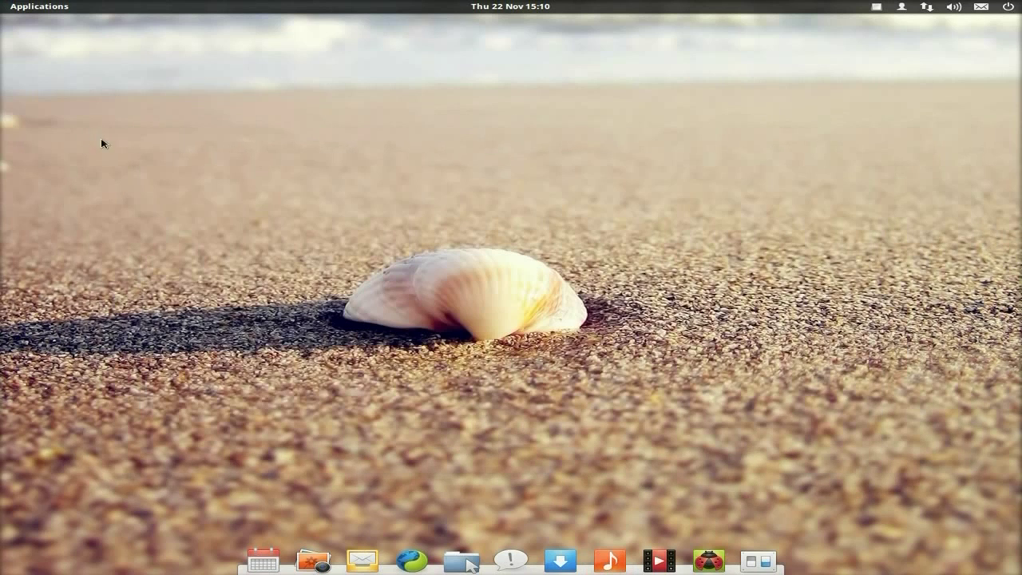
Step: Launch the Clementine music player and bring up its main window
left_click(5, 5)
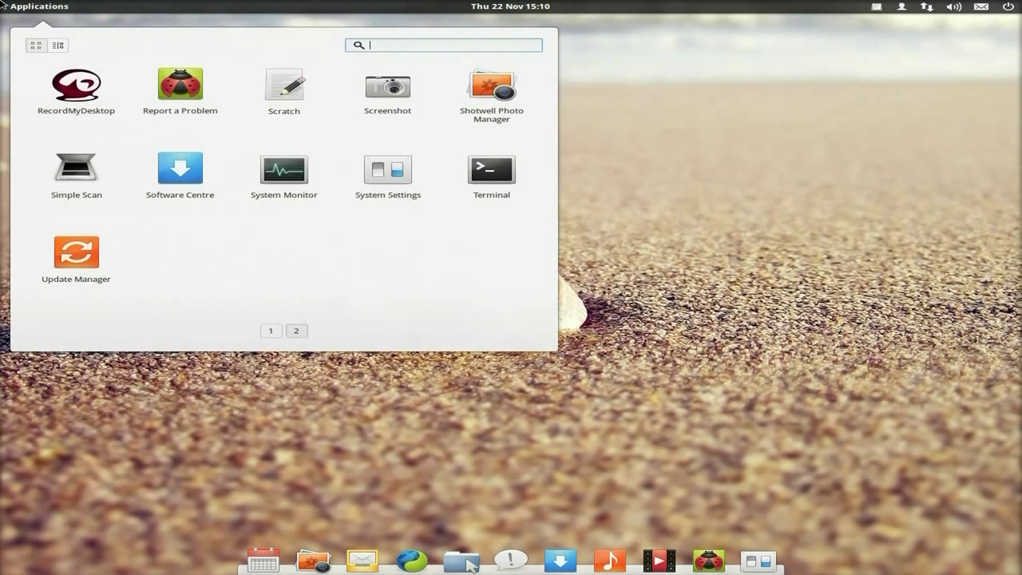
scroll(172, 240, "up", 1)
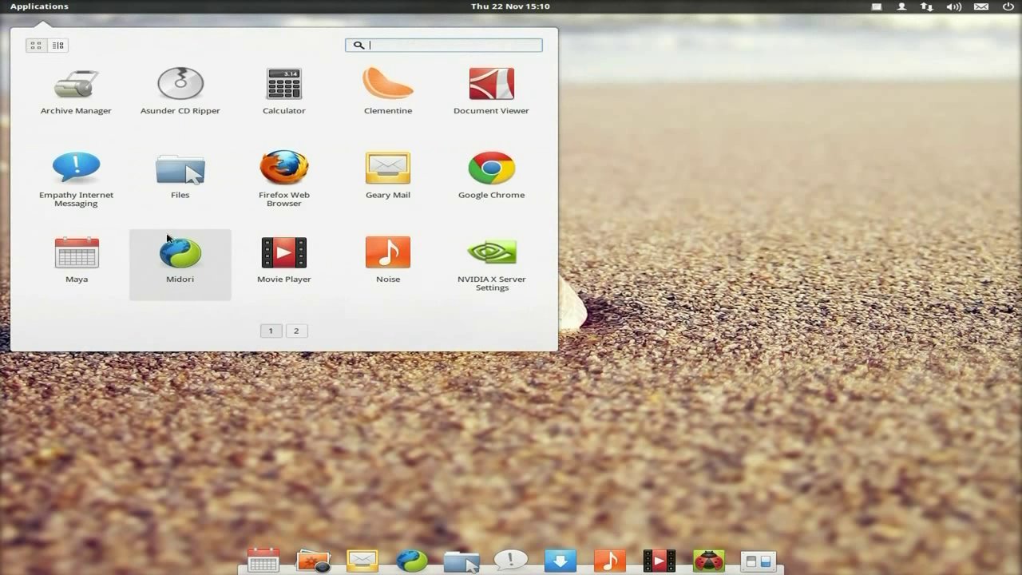
left_click(389, 120)
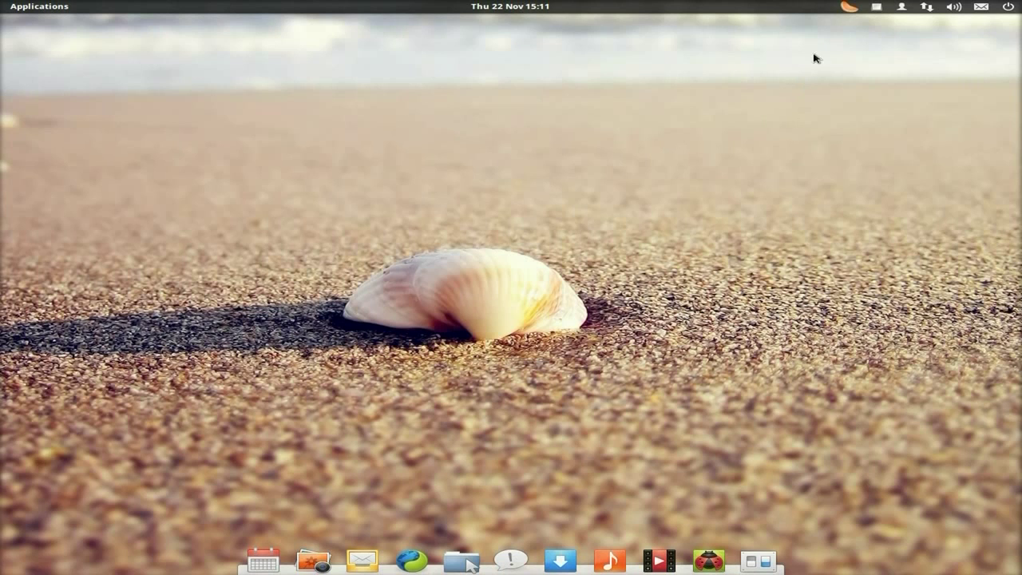
left_click(848, 8)
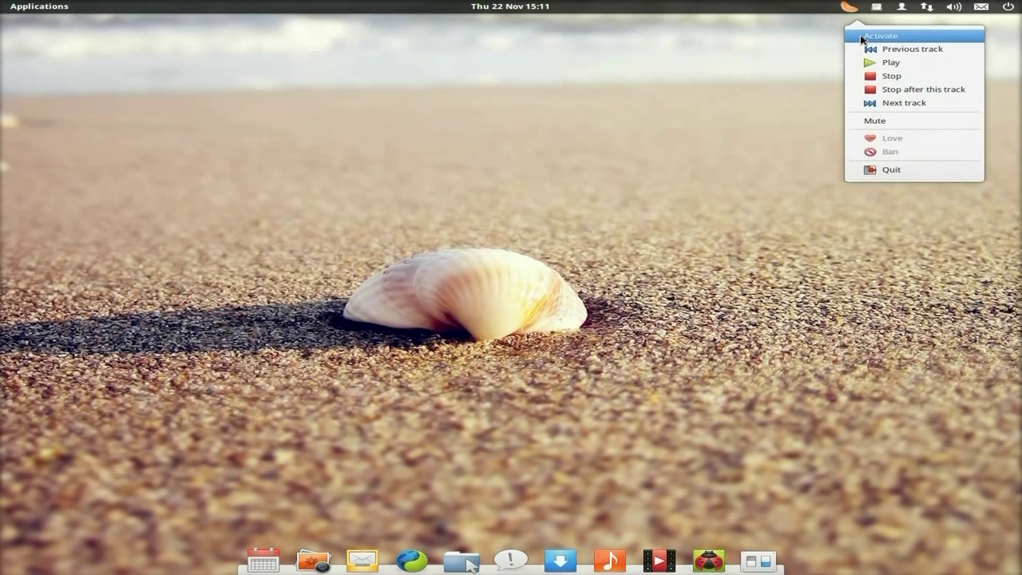
left_click(874, 37)
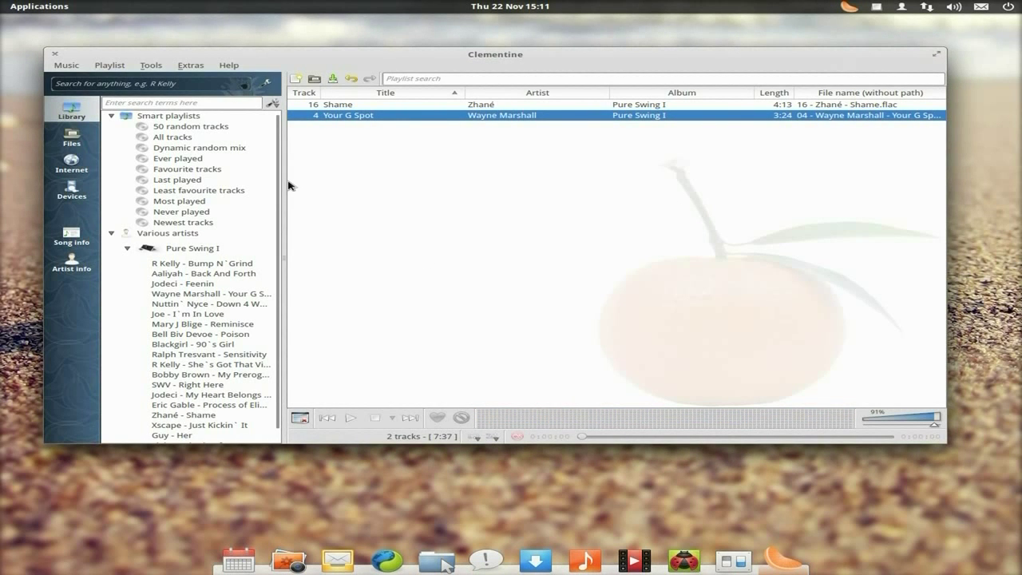
Step: Review the Playback, Behaviour, Music Library, Network Proxy, Transcoding and Wiimotedev pages of Clementine's preferences and close them
left_click(151, 66)
left_click(205, 171)
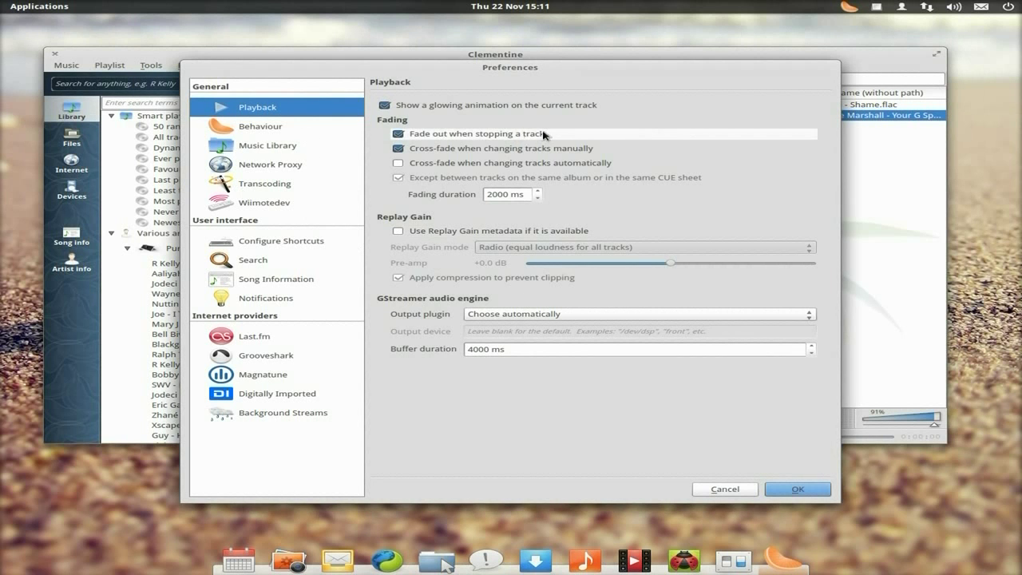
left_click(277, 132)
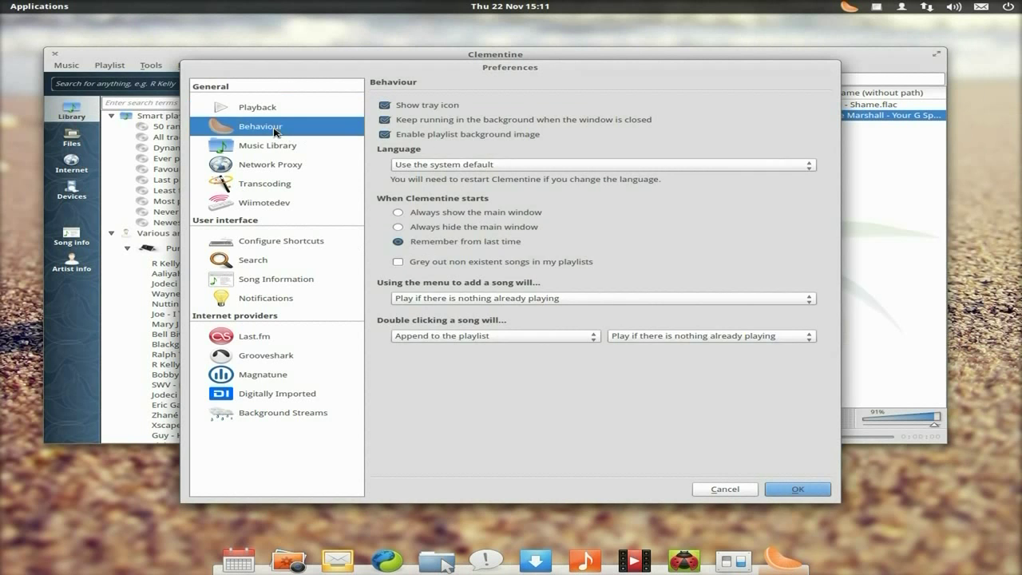
left_click(289, 153)
left_click(287, 166)
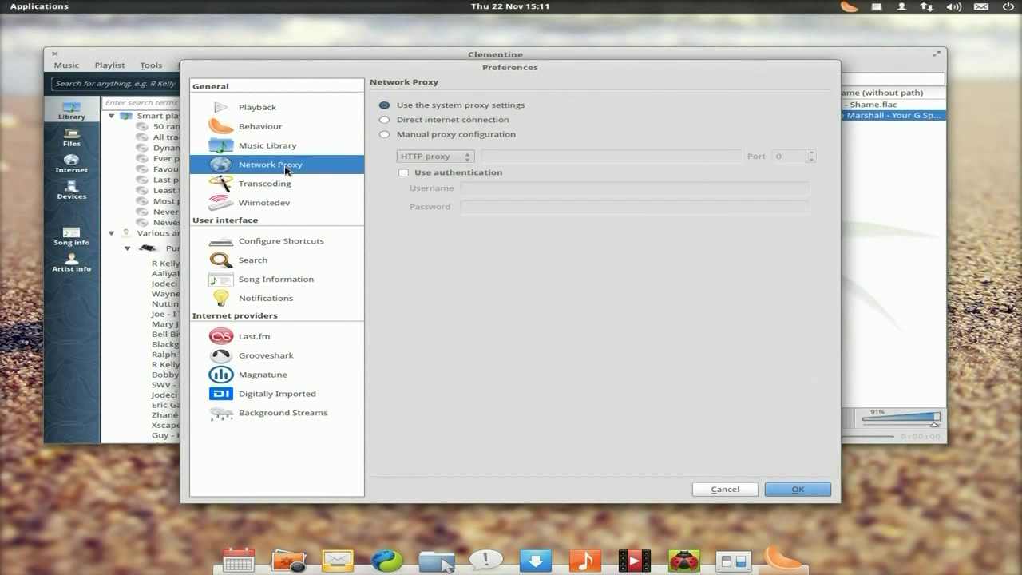
left_click(275, 187)
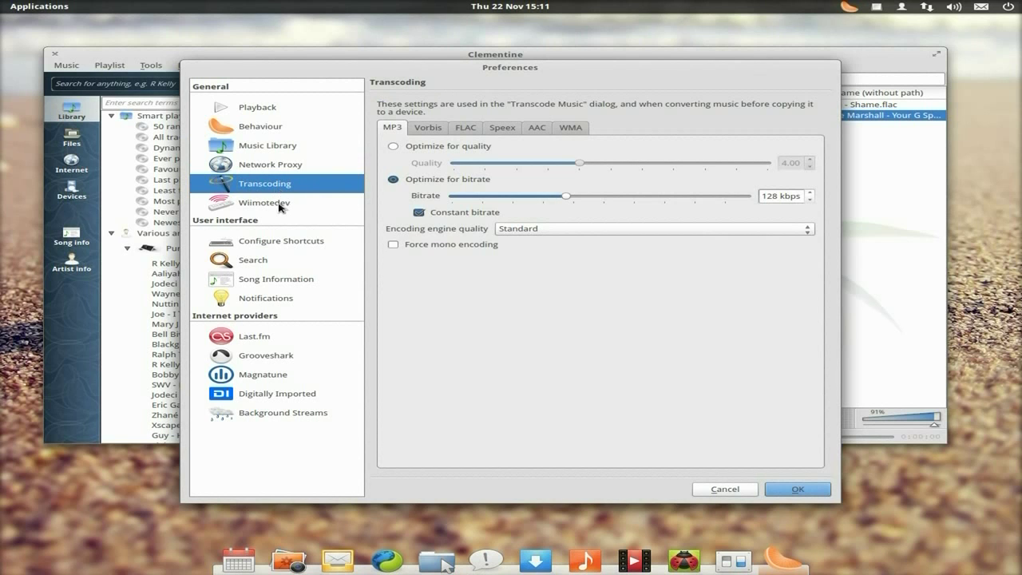
left_click(279, 206)
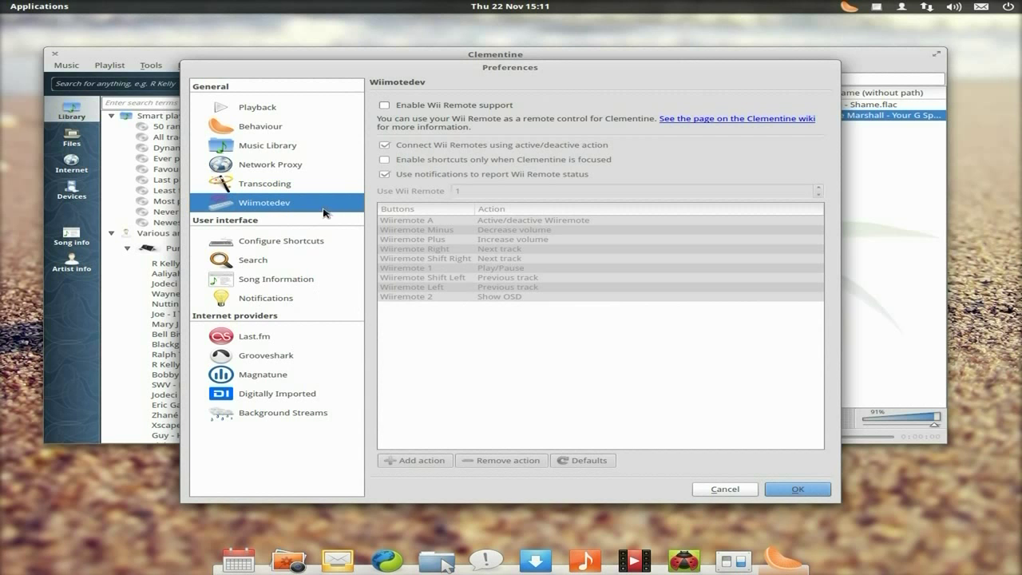
left_click(782, 490)
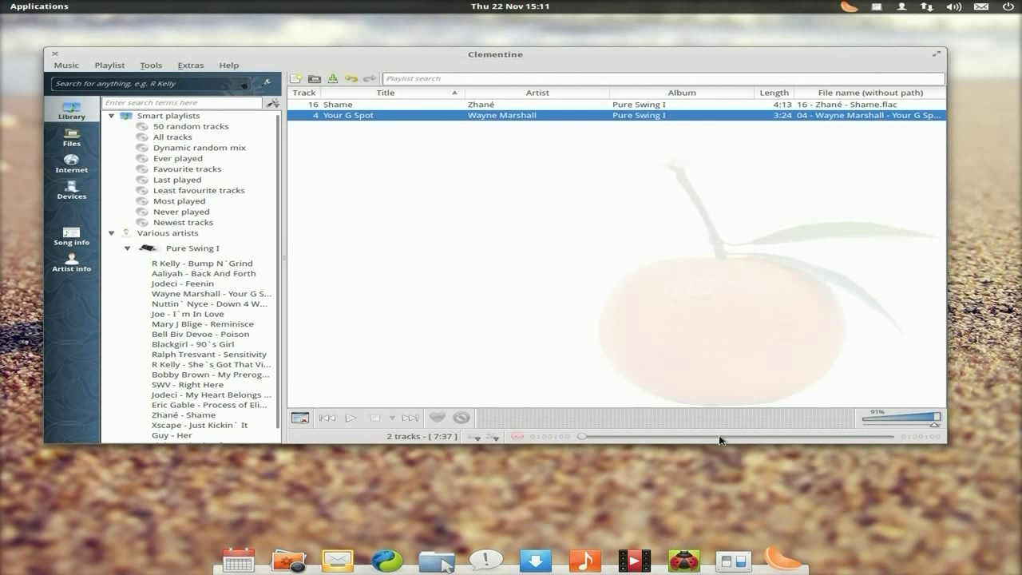
Step: Open Clementine's equalizer to look at its preset and frequency bands, and close it
left_click(192, 66)
mouse_move(151, 65)
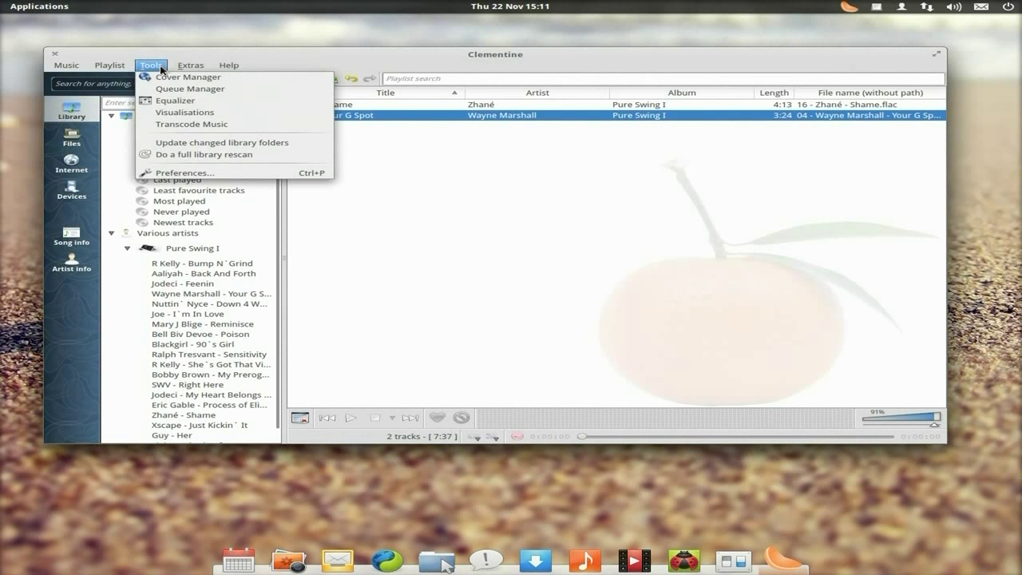
left_click(173, 103)
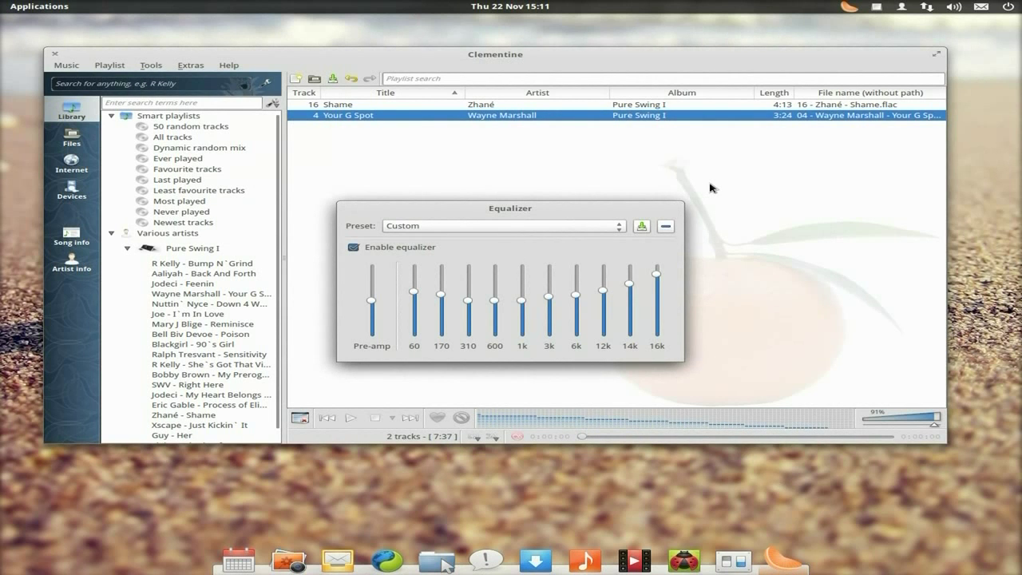
right_click(522, 210)
left_click(588, 328)
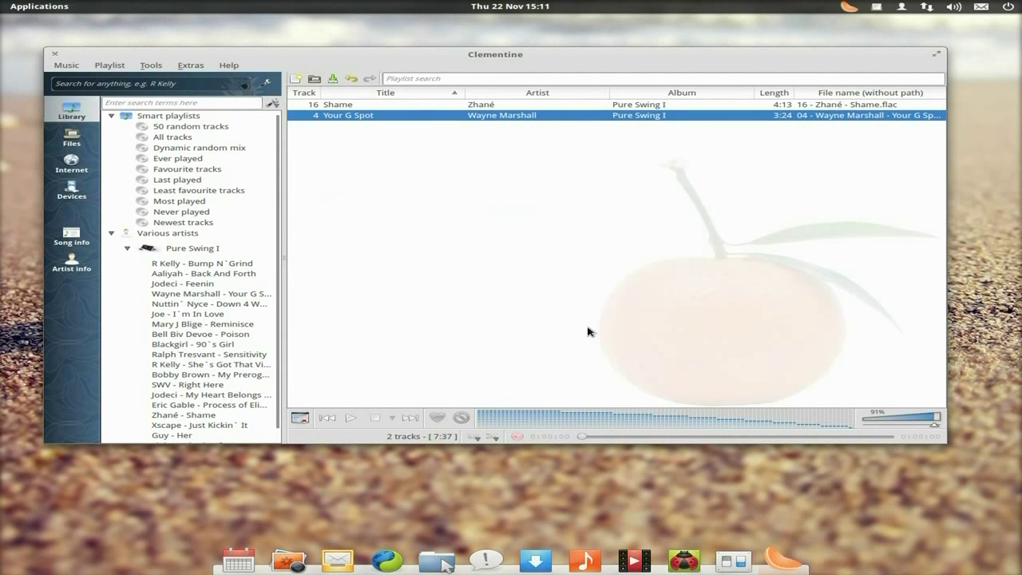
Step: Close the Clementine window and quit the player completely so it stops running in the background
left_click(55, 53)
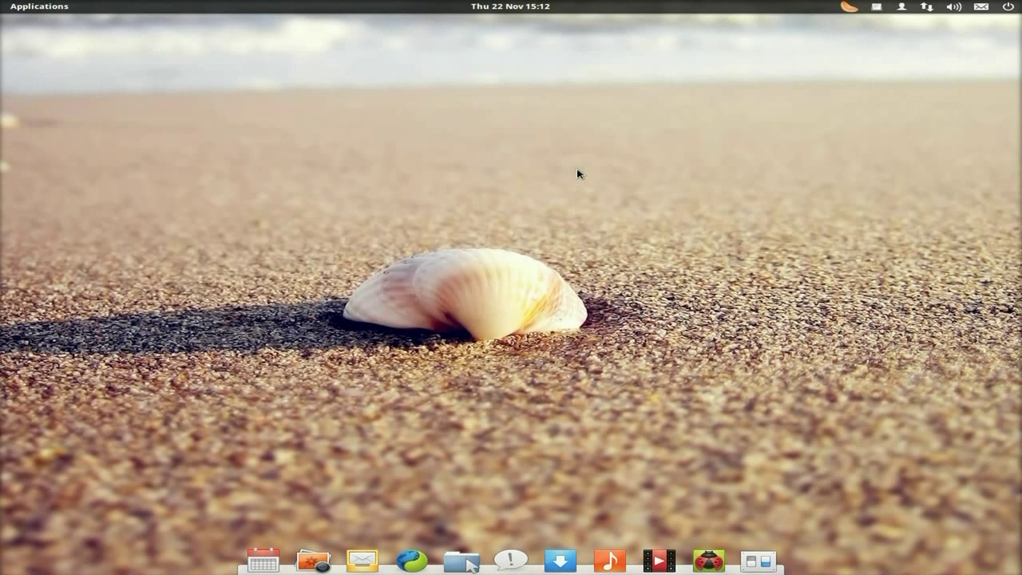
left_click(849, 8)
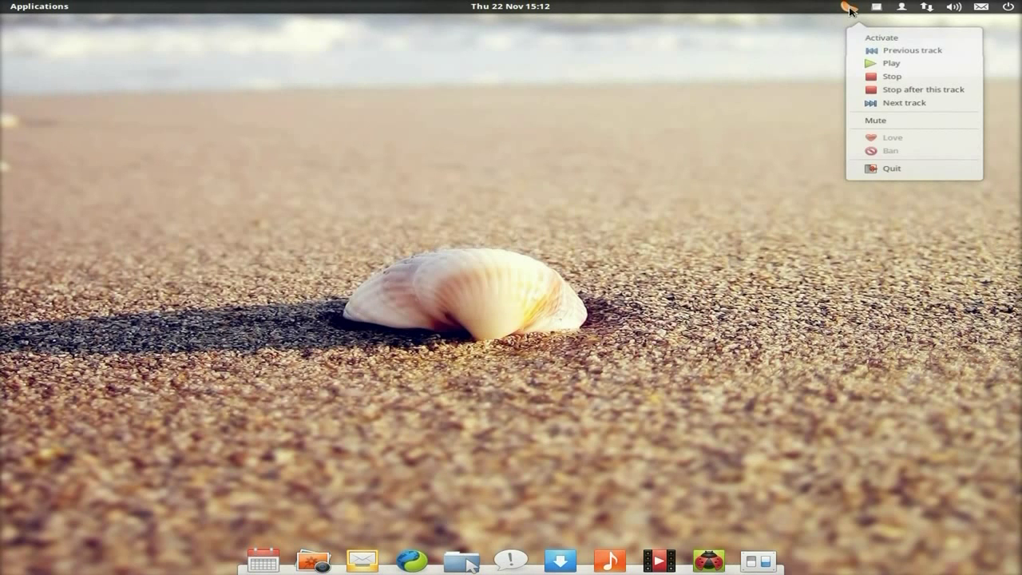
left_click(870, 171)
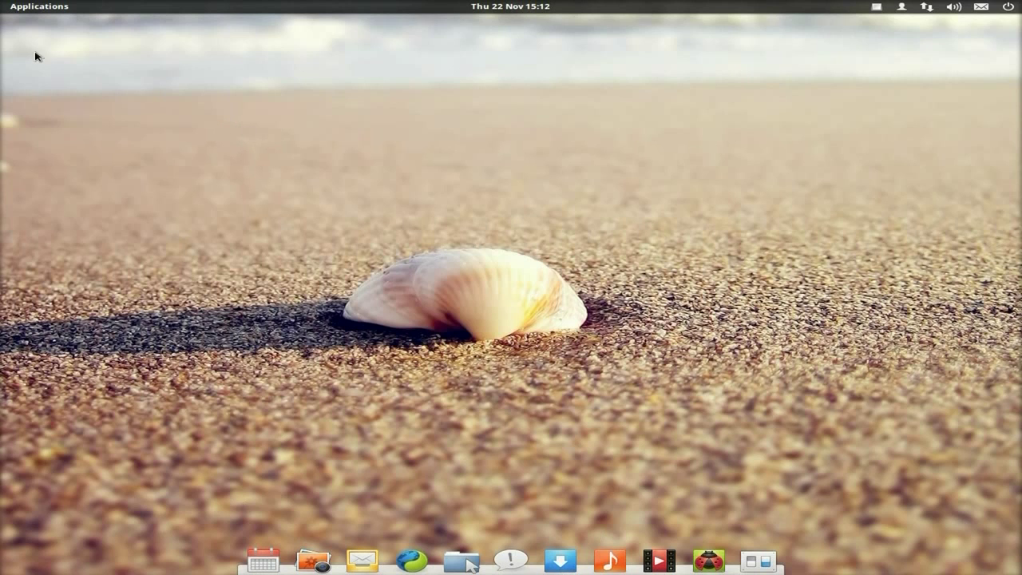
Step: Add Firefox Web Browser and Clementine from the application launcher to the dock, placing Clementine just before Movie Player, and close the launcher
left_click(2, 4)
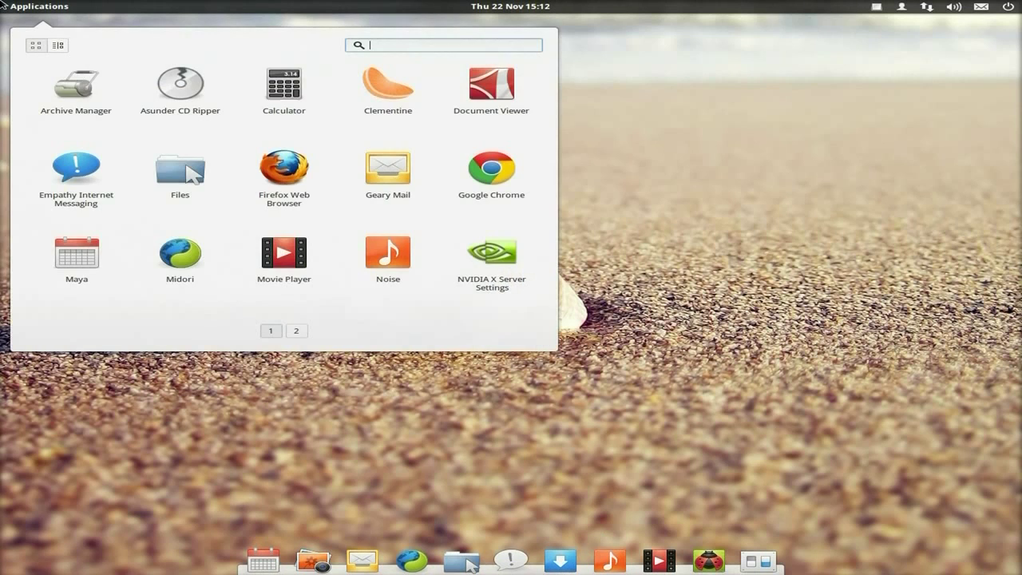
left_click(661, 221)
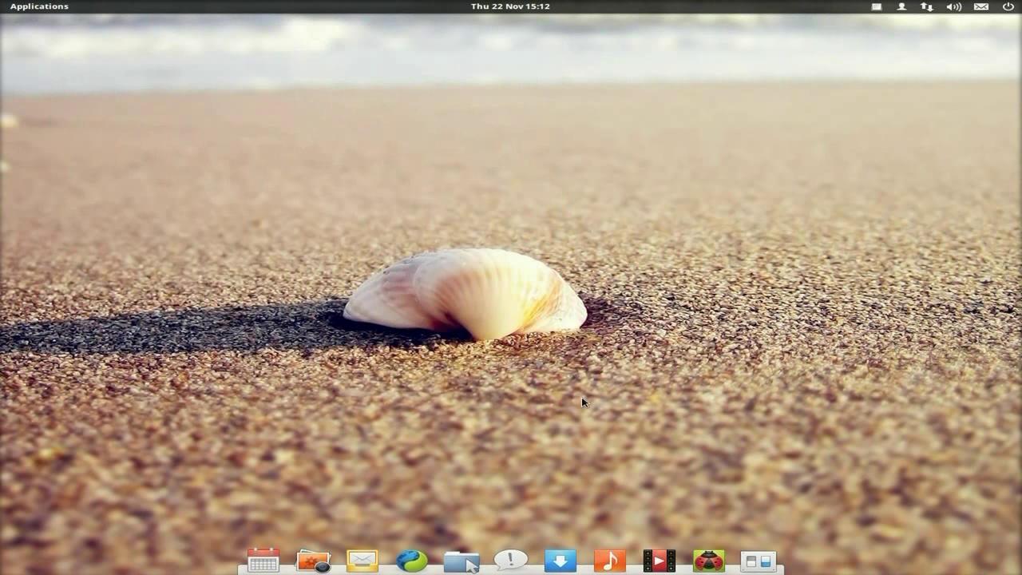
left_click(4, 5)
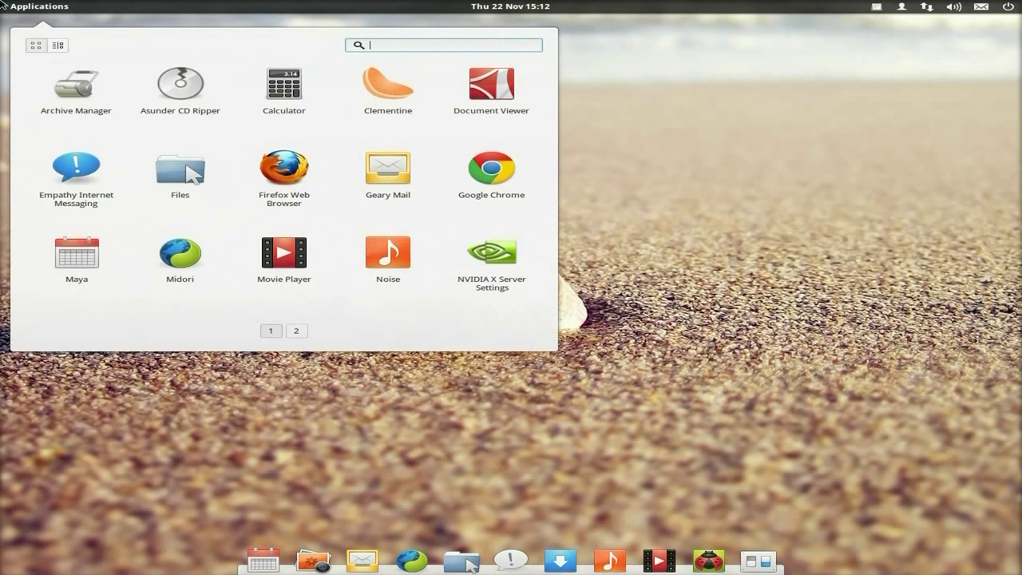
left_click_drag(283, 171, 412, 528)
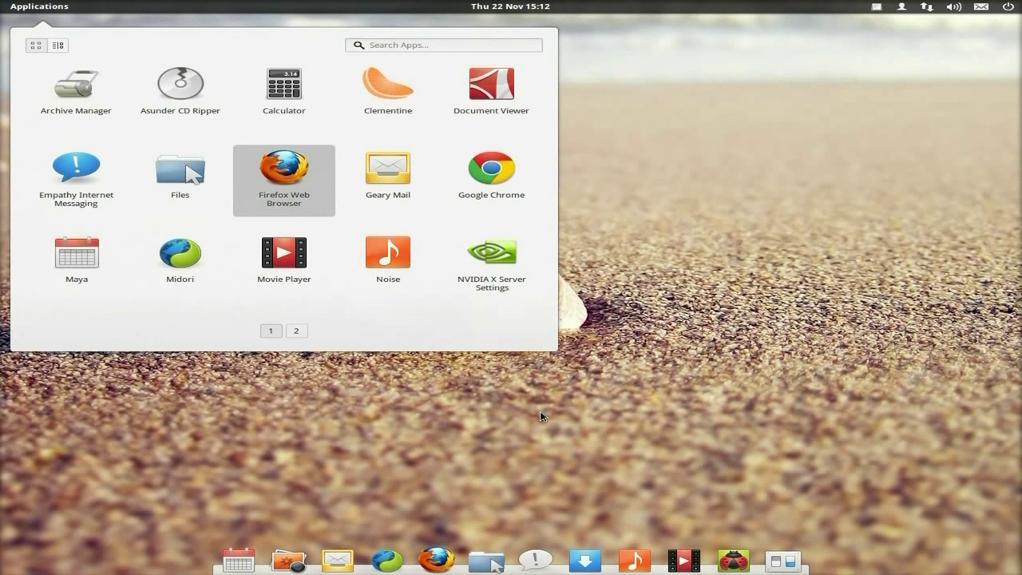
left_click_drag(387, 94, 657, 560)
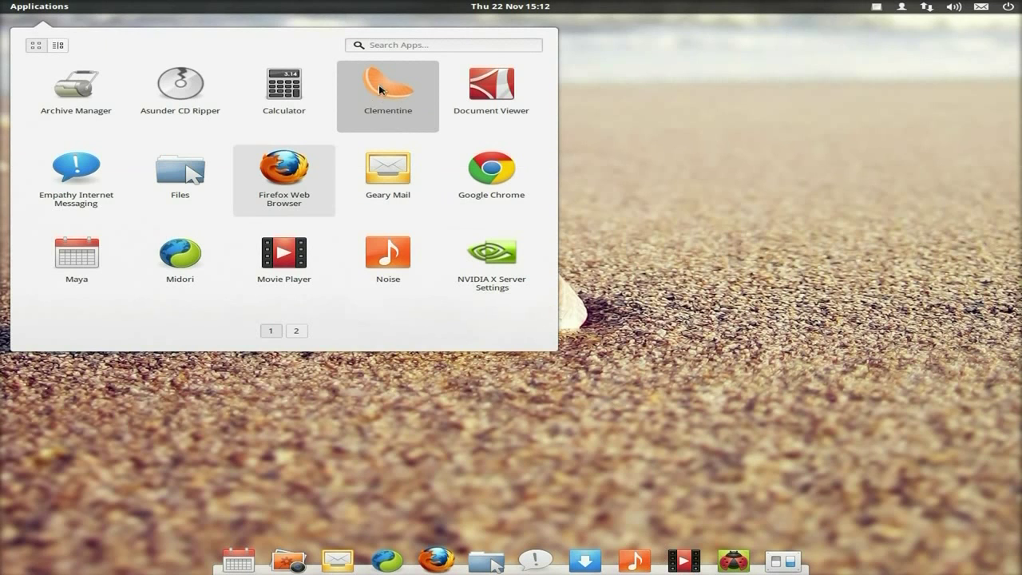
left_click_drag(661, 571, 659, 568)
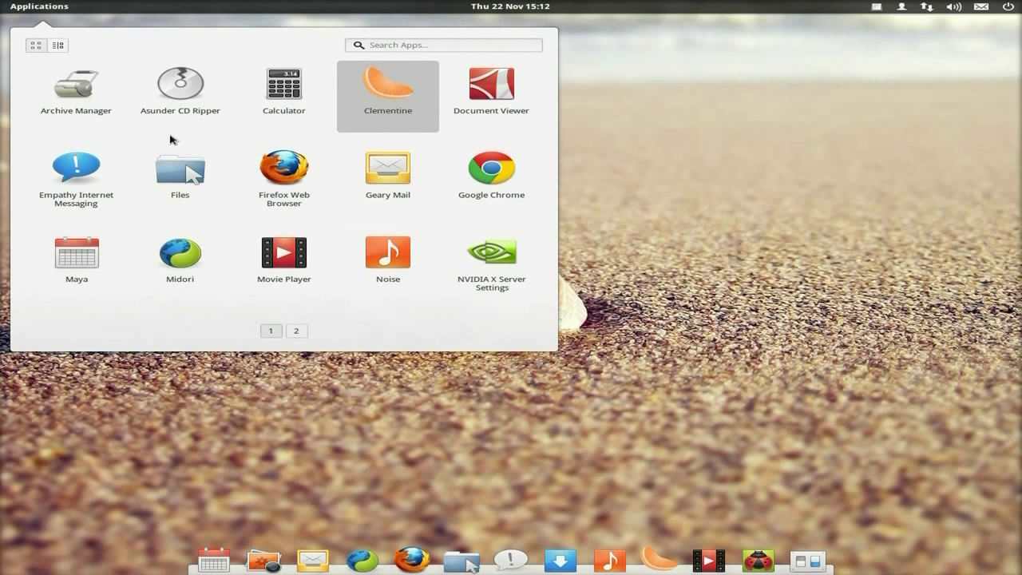
left_click(5, 7)
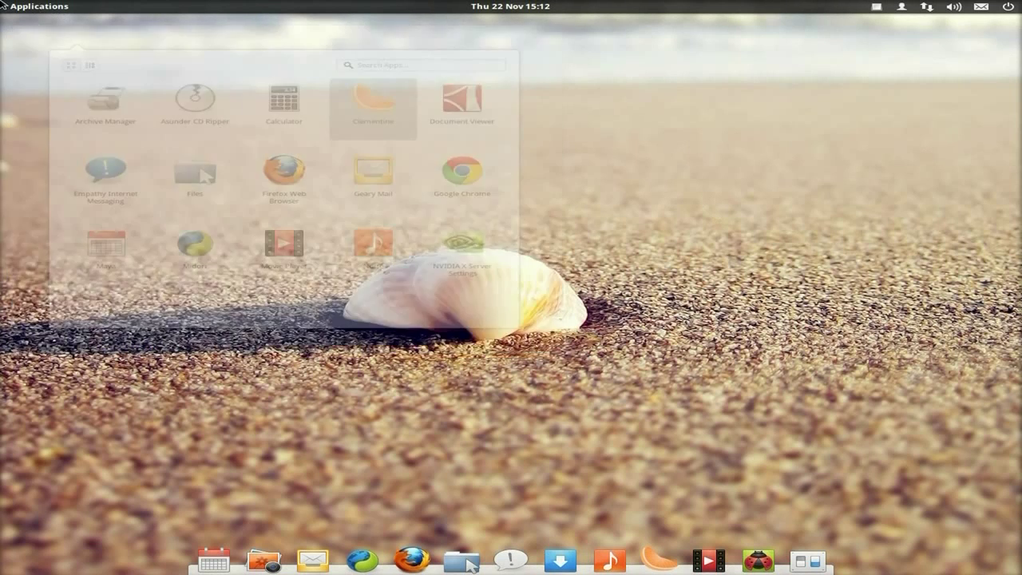
left_click(5, 6)
left_click(573, 331)
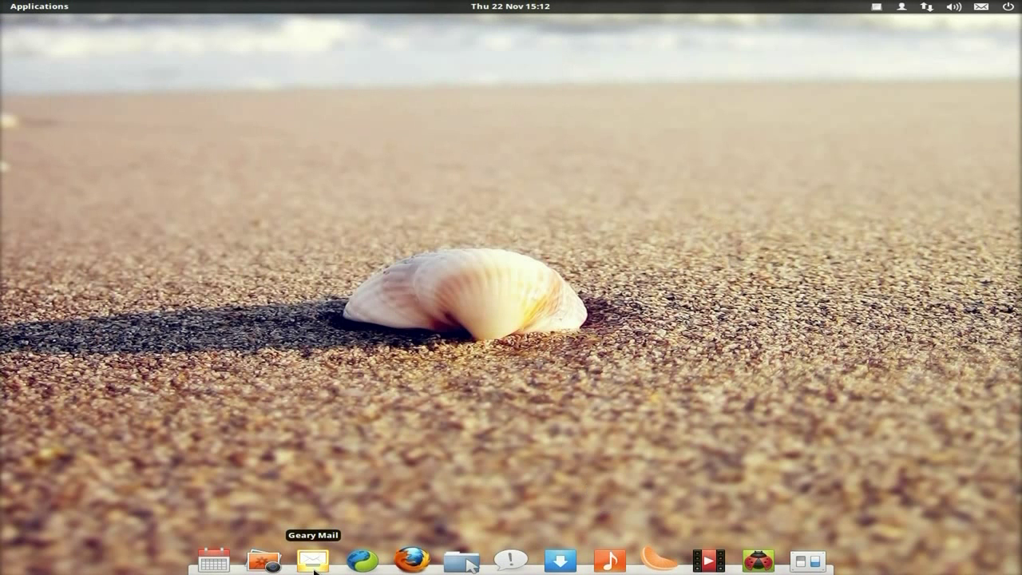
Step: Remove the Midori and Noise launchers from the dock
right_click(362, 562)
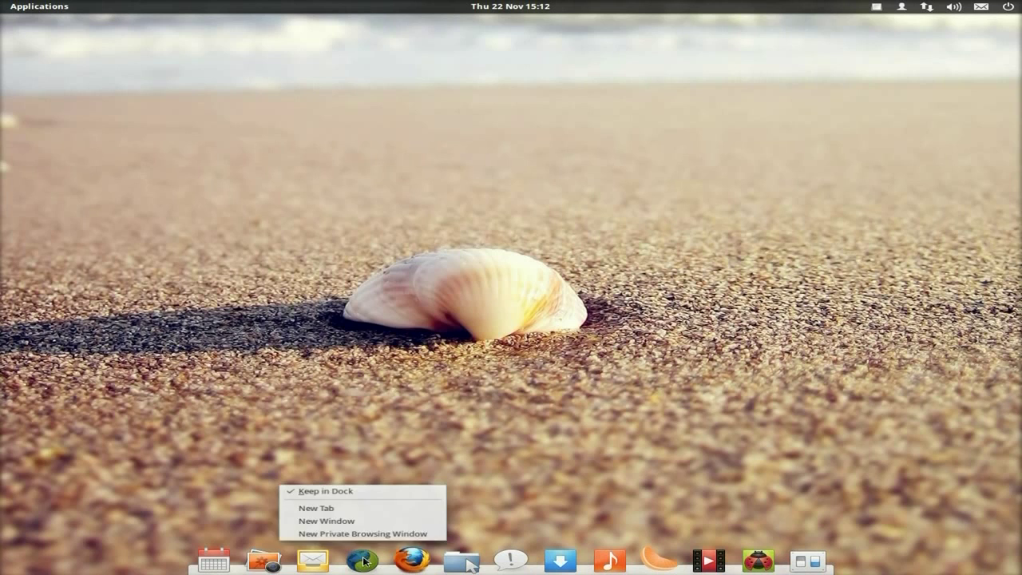
left_click(355, 491)
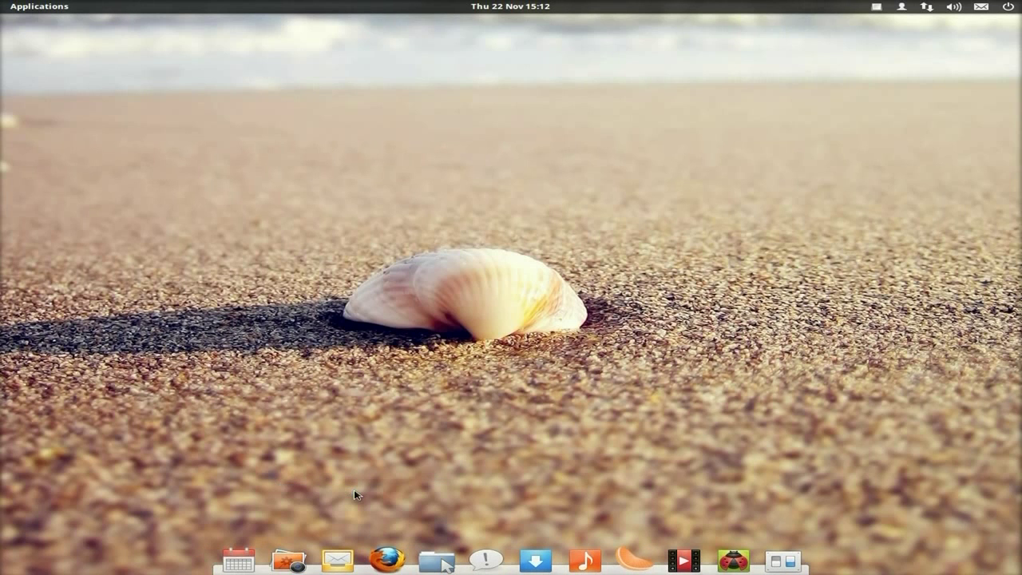
right_click(588, 563)
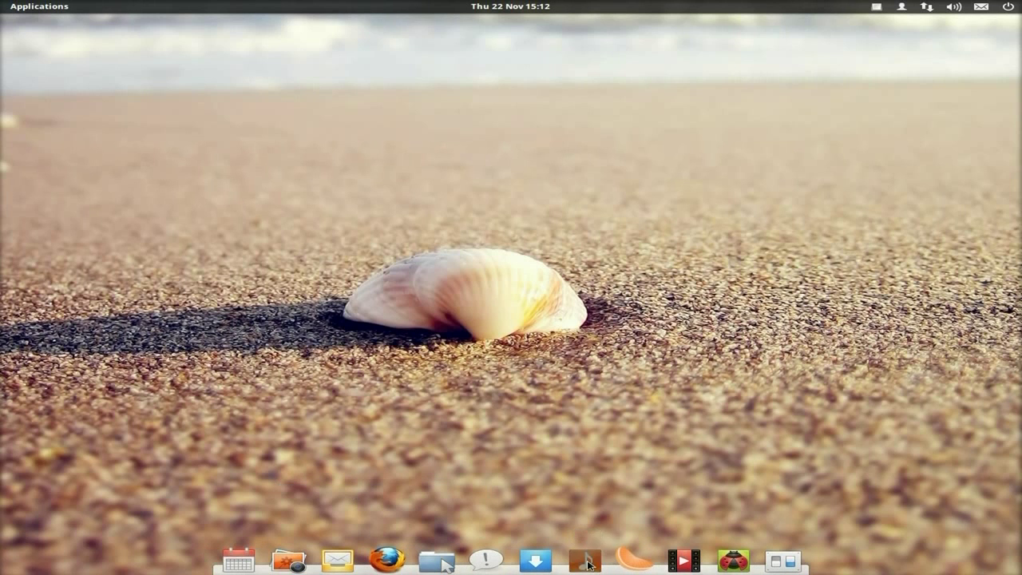
left_click(591, 525)
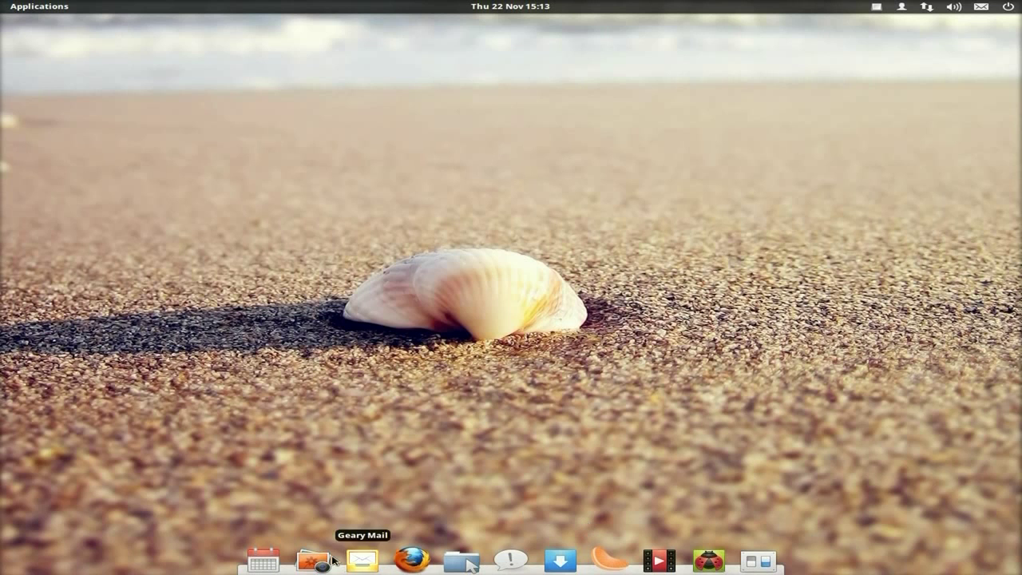
Step: Look through the pages of installed applications in the launcher and close it
left_click(4, 6)
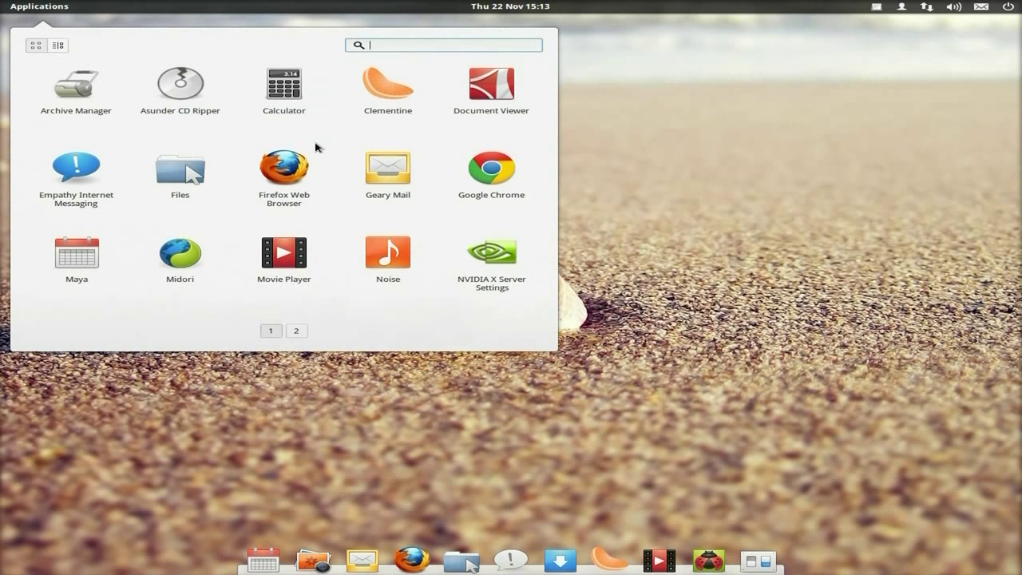
scroll(322, 150, "down", 1)
scroll(322, 150, "up", 1)
left_click(740, 214)
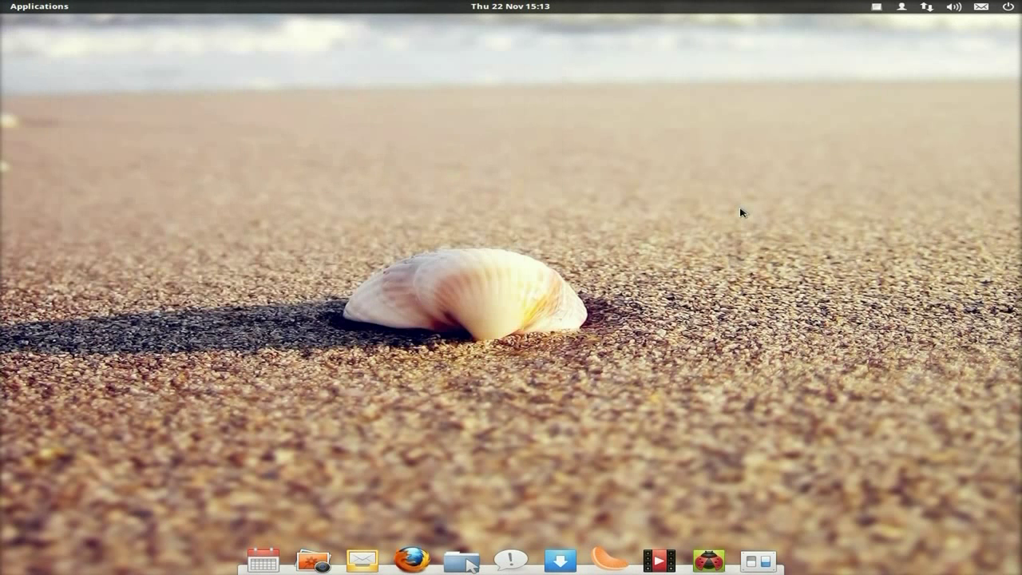
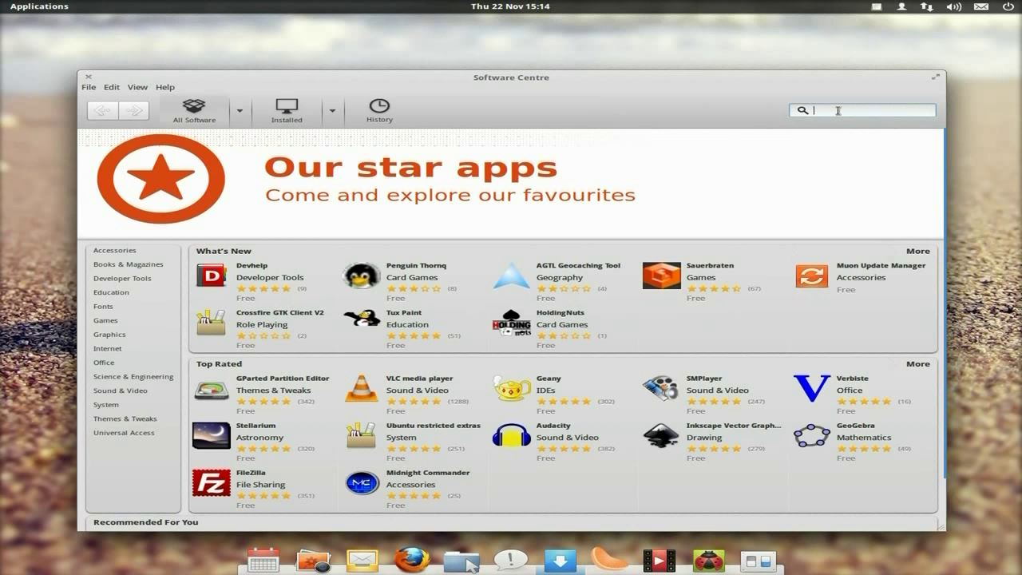
Step: Search the Software Centre for "libre office" and clear the search
type("libre")
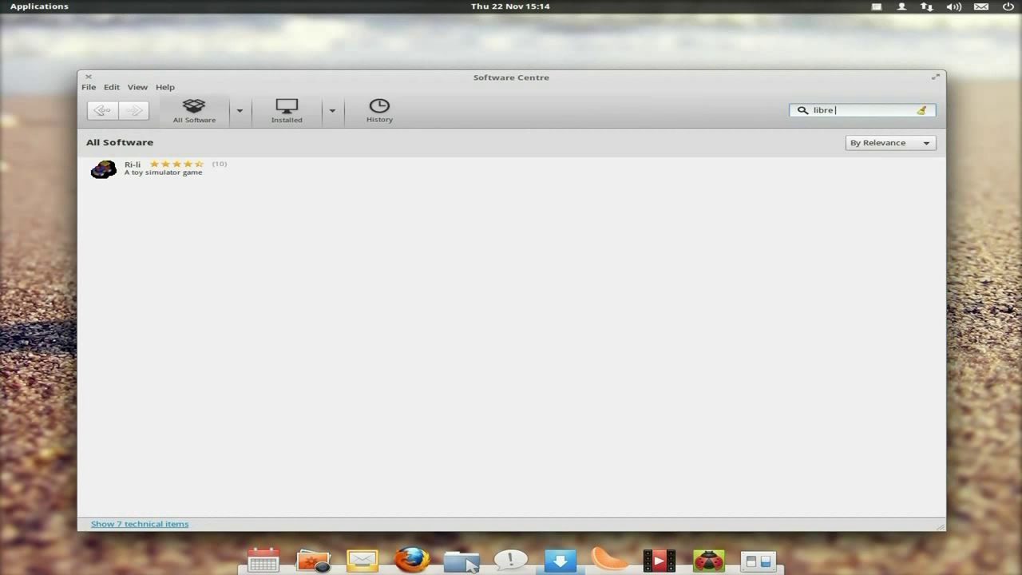
type(" office")
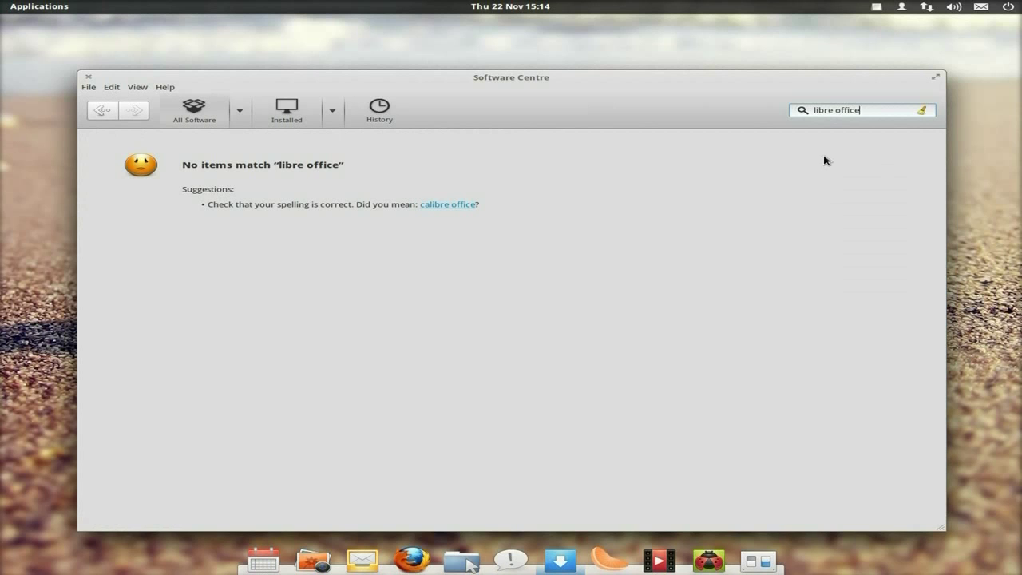
left_click(921, 111)
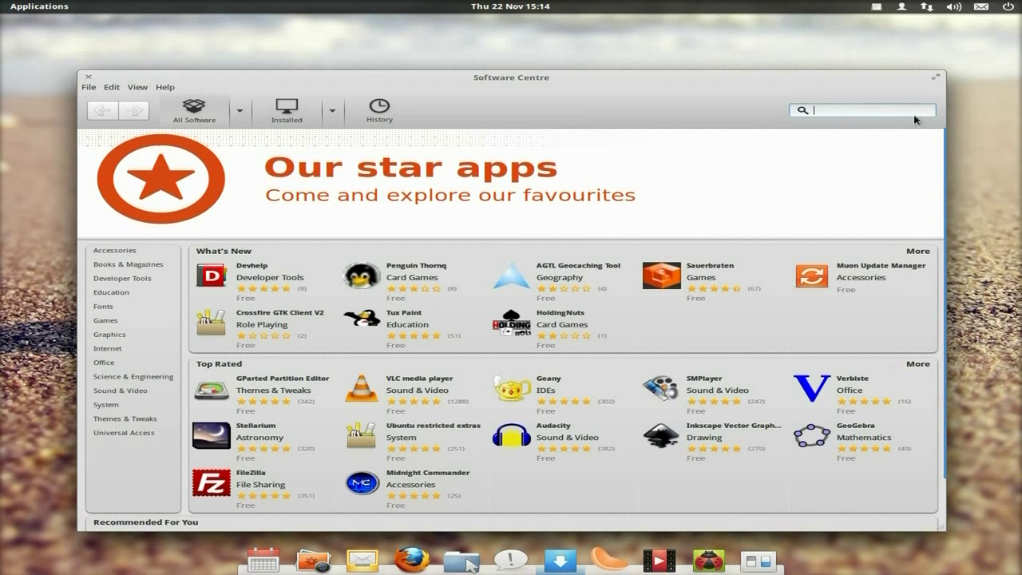
Step: Browse the Office category for the LibreOffice suite and open its full description
left_click(116, 363)
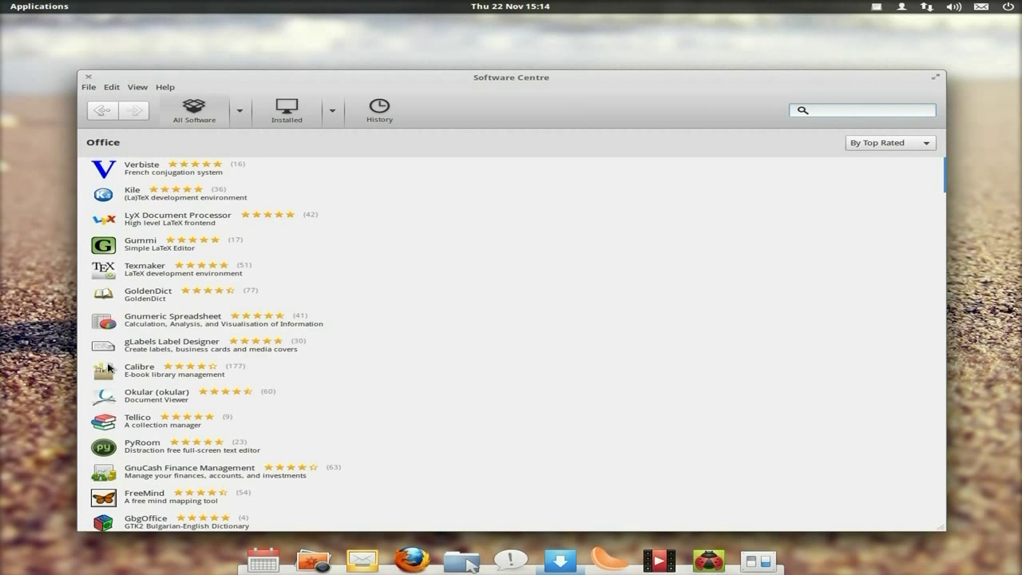
scroll(406, 321, "down", 8)
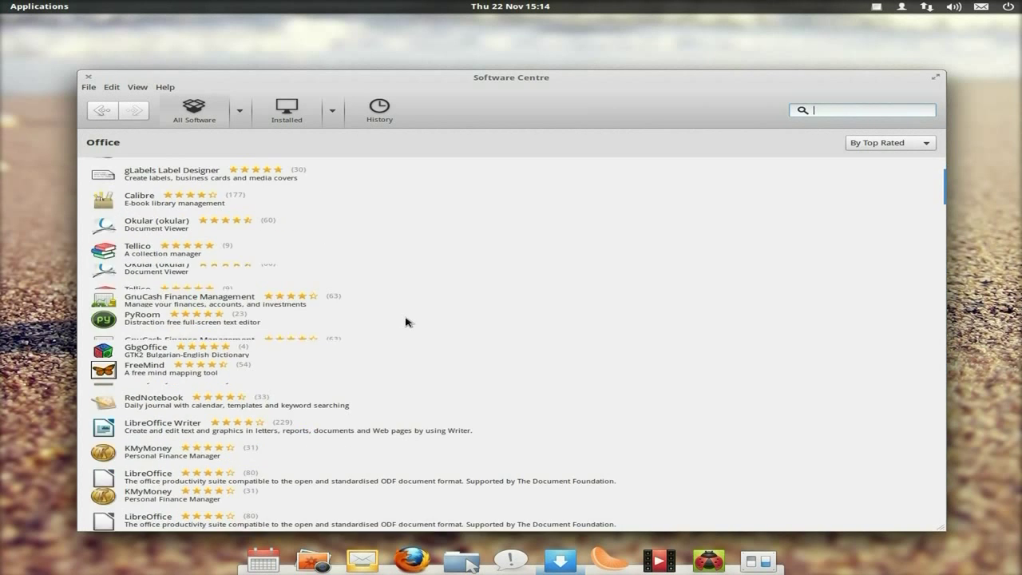
scroll(405, 321, "down", 2)
scroll(407, 322, "up", 1)
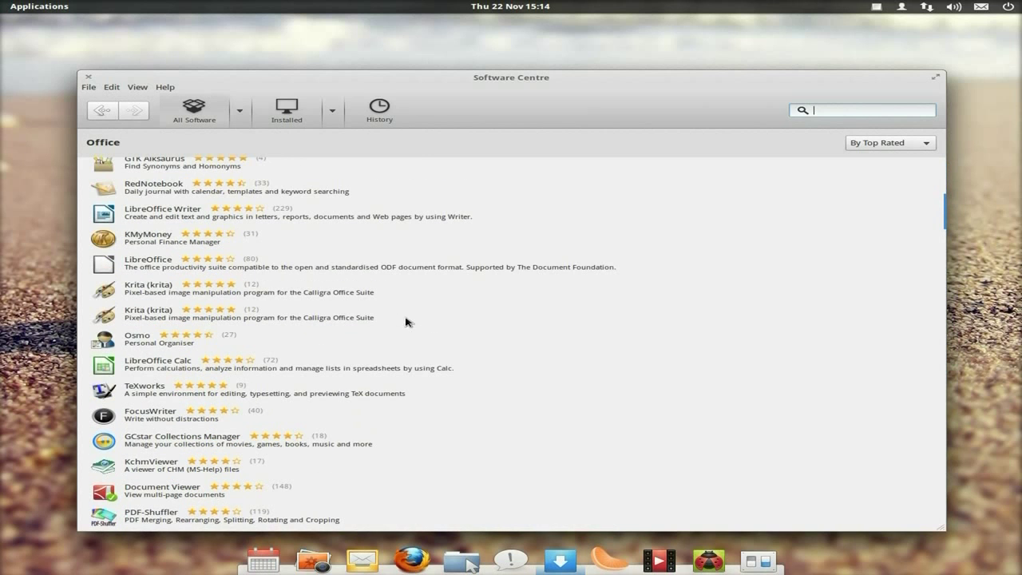
left_click(212, 270)
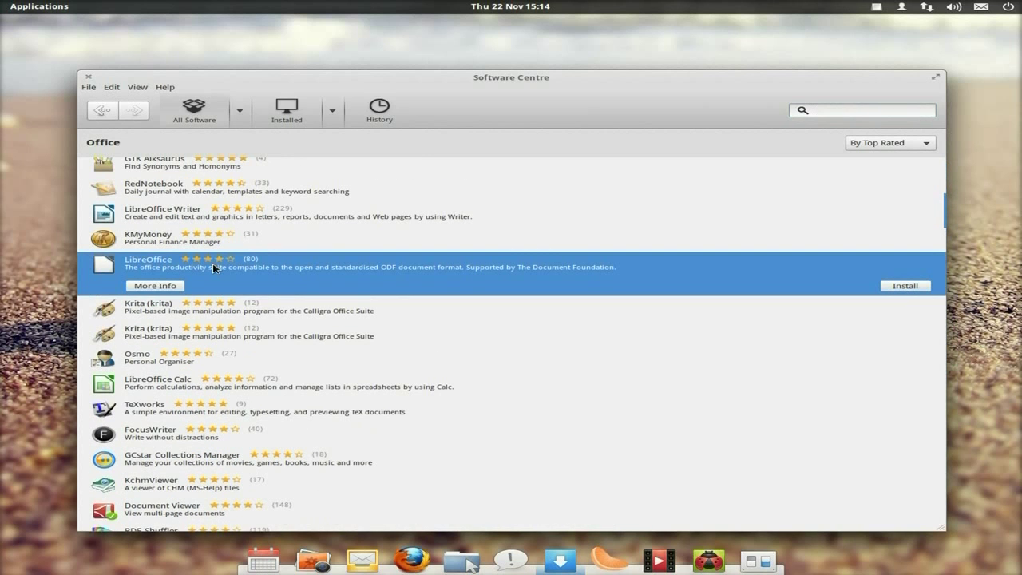
left_click(155, 286)
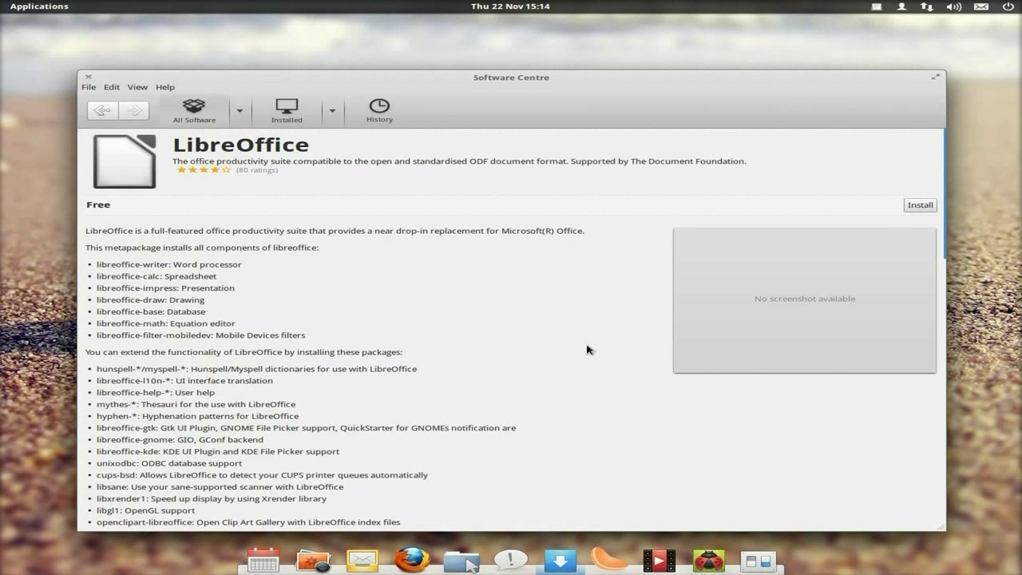
Step: Look through LibreOffice's description, optional add-ons and package details, and close the Software Centre
scroll(637, 354, "down", 1)
scroll(636, 354, "down", 4)
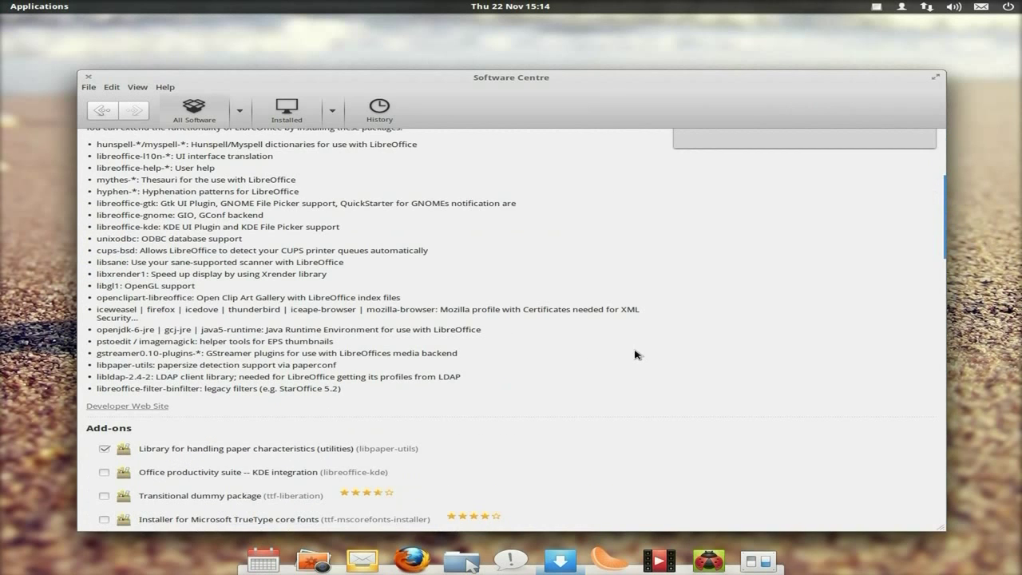
scroll(636, 353, "down", 11)
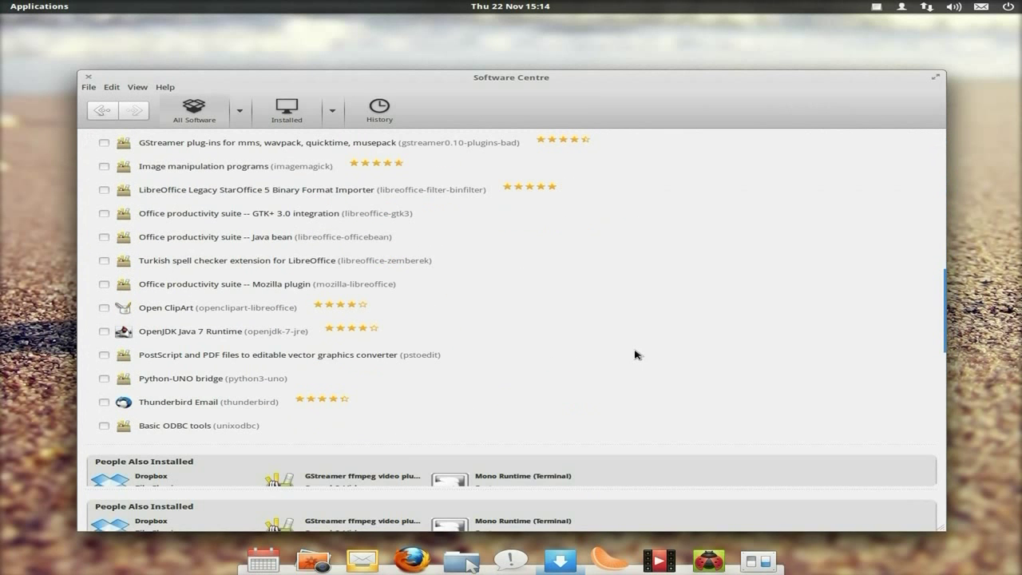
scroll(636, 353, "down", 2)
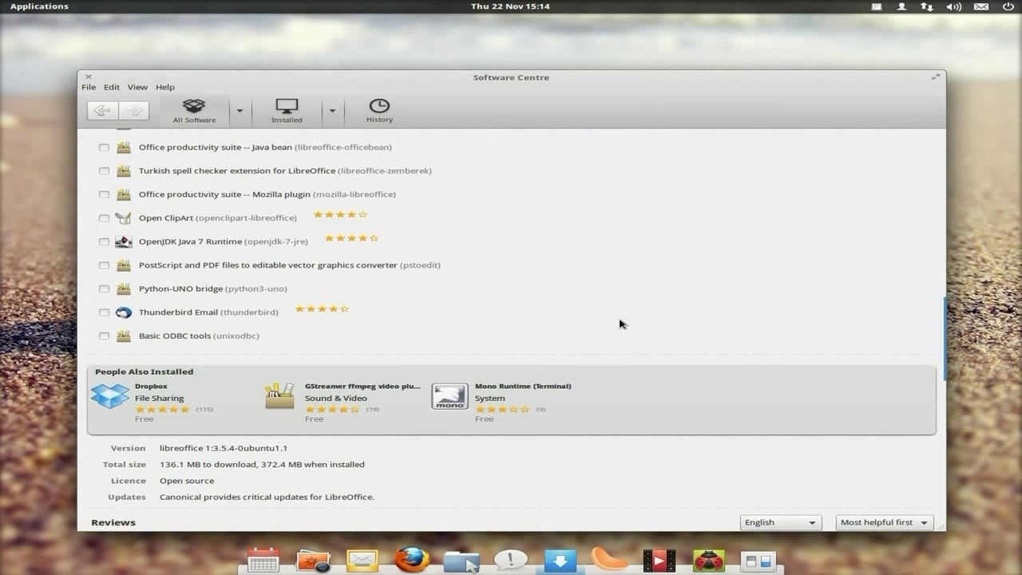
scroll(621, 323, "up", 12)
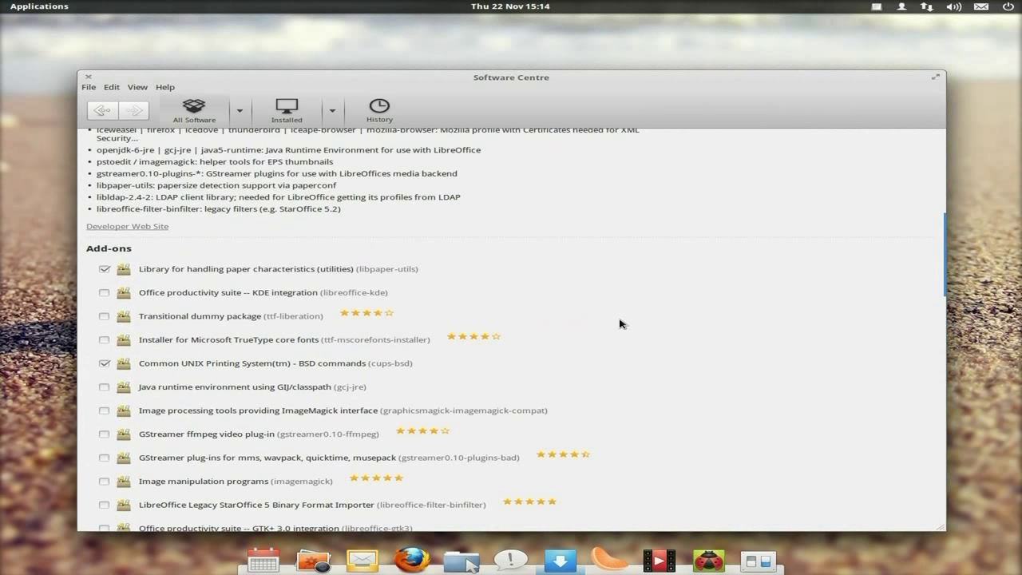
left_click(89, 77)
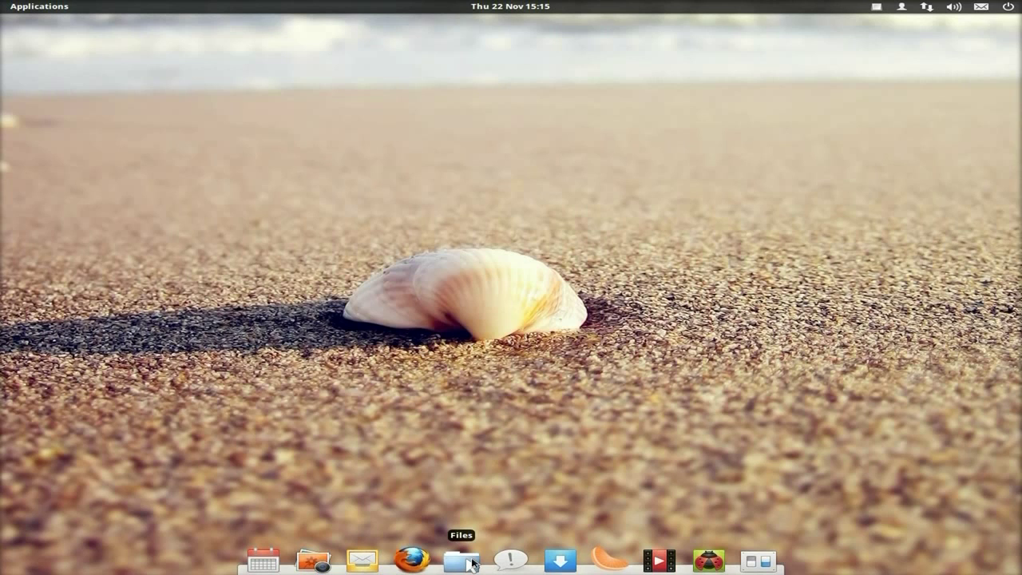
Step: Open the file manager to view the Home folder and close it
left_click(471, 563)
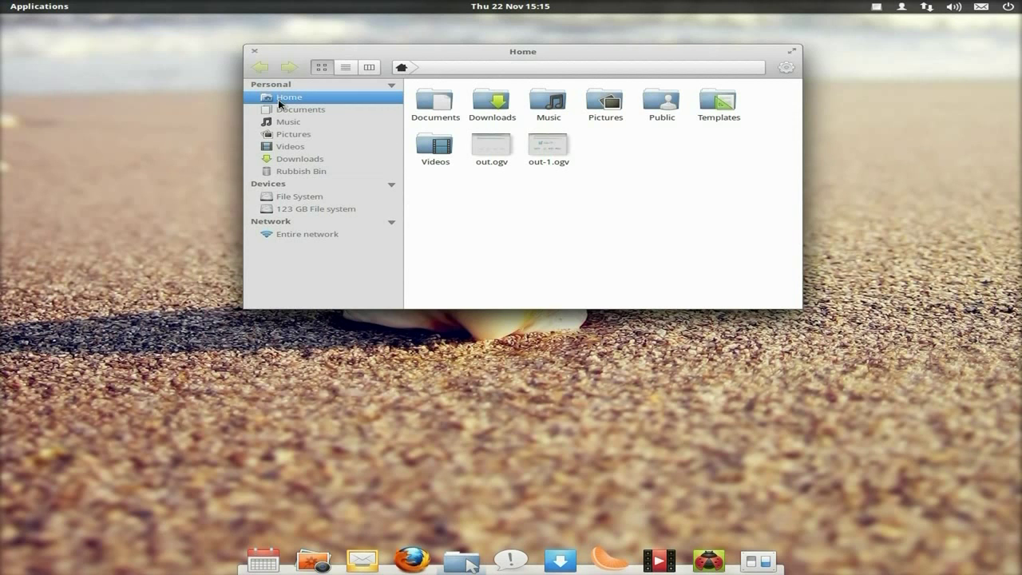
left_click(255, 52)
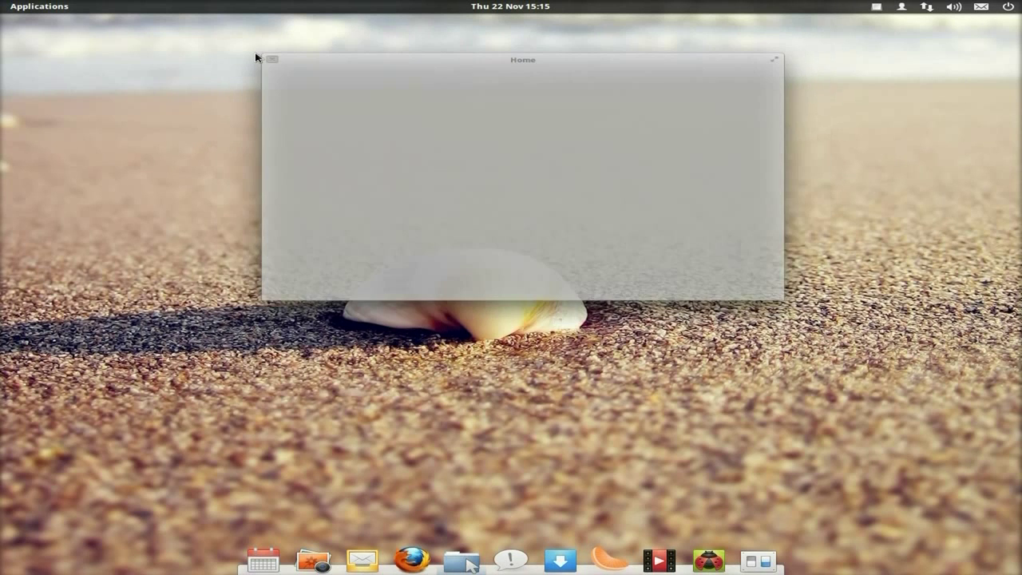